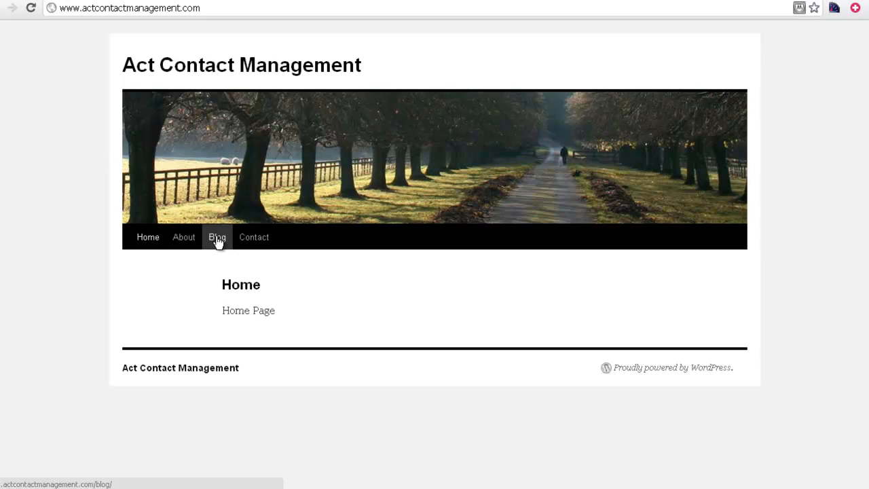
Go to the site's /wp-admin address and sign in to the WordPress Dashboard
left_click(215, 9)
left_click(235, 9)
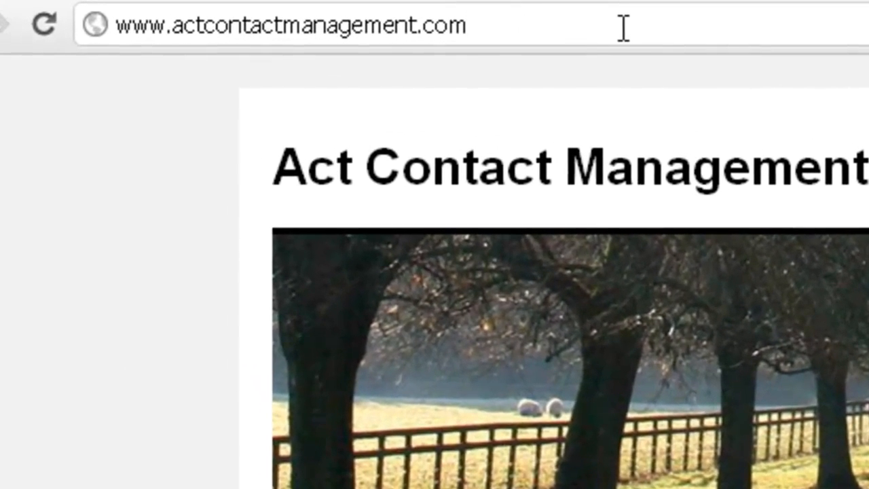
type("/")
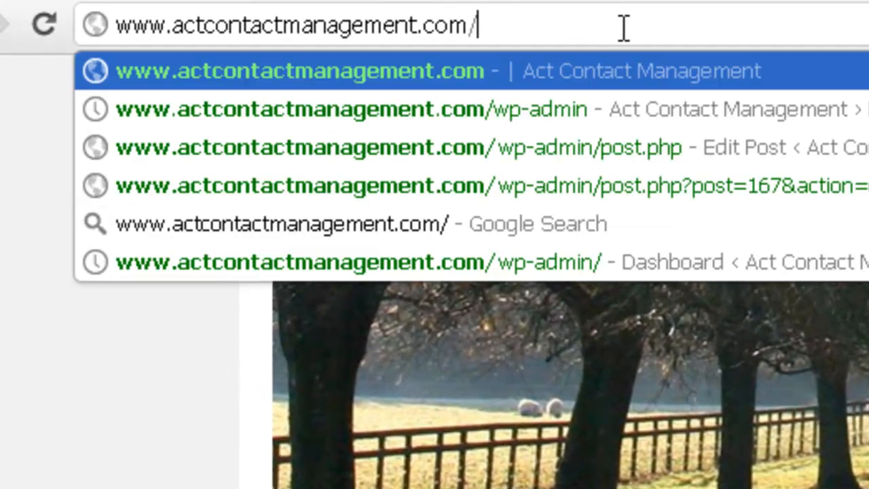
type("wp")
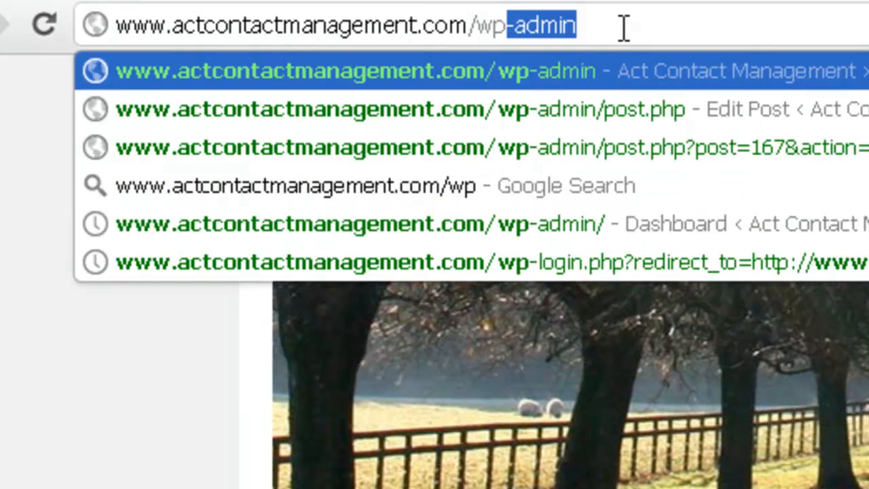
type("-")
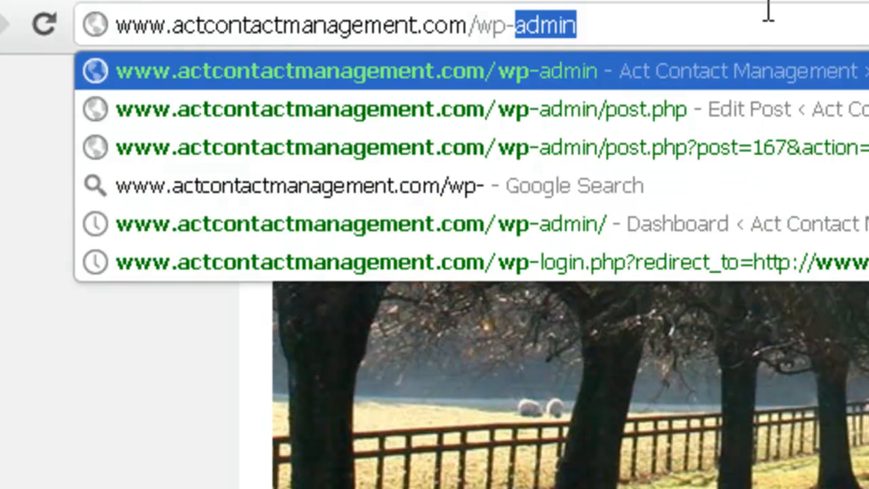
type("admin")
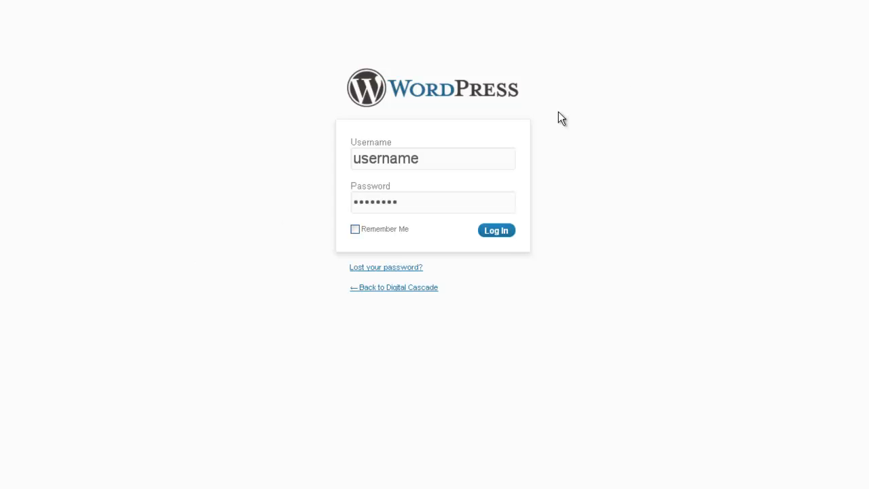
left_click(497, 232)
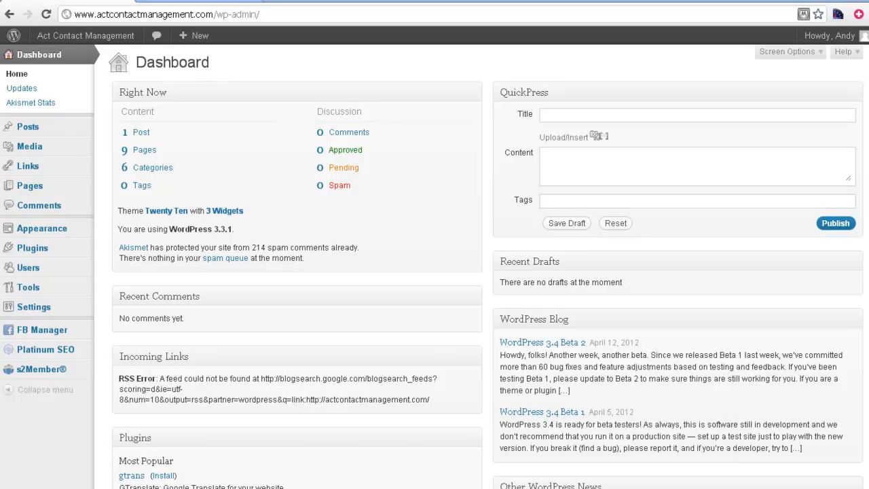
Check the list of existing posts, then view the live website
mouse_move(60, 166)
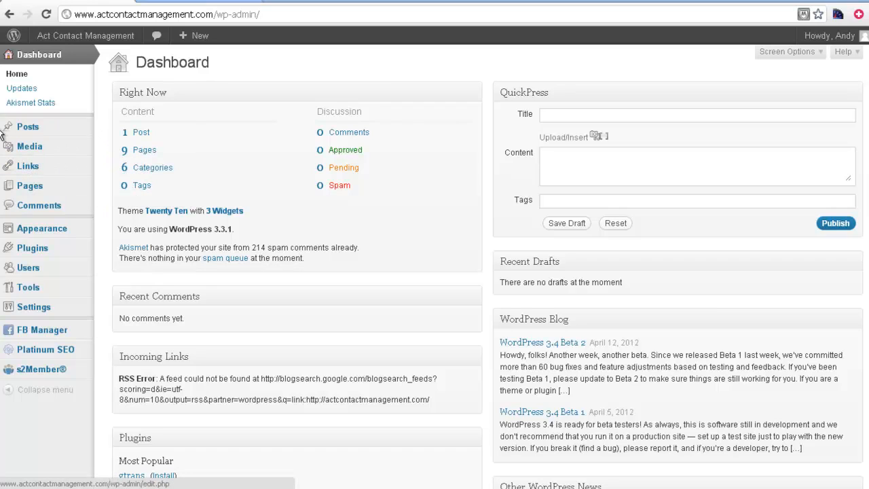
mouse_move(21, 133)
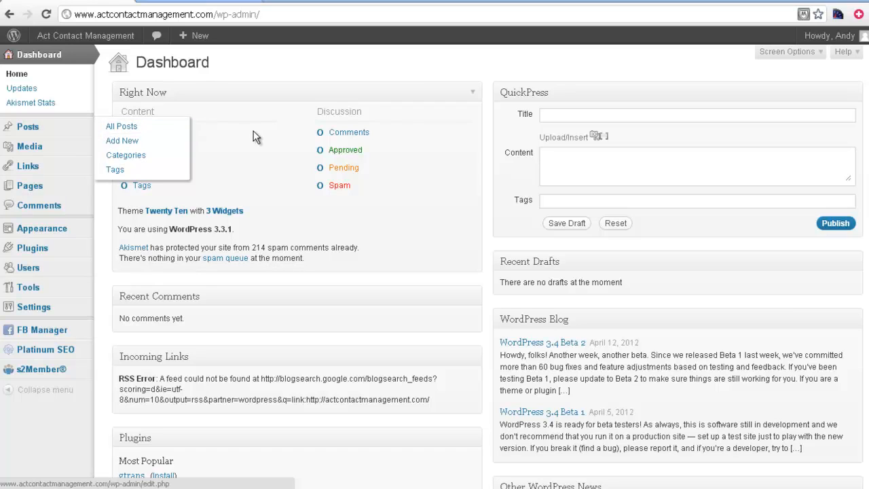
left_click(140, 135)
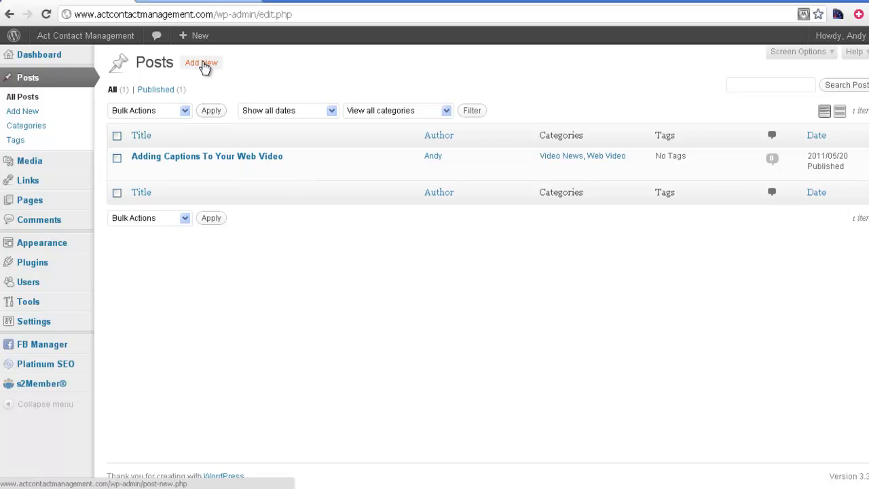
mouse_move(72, 41)
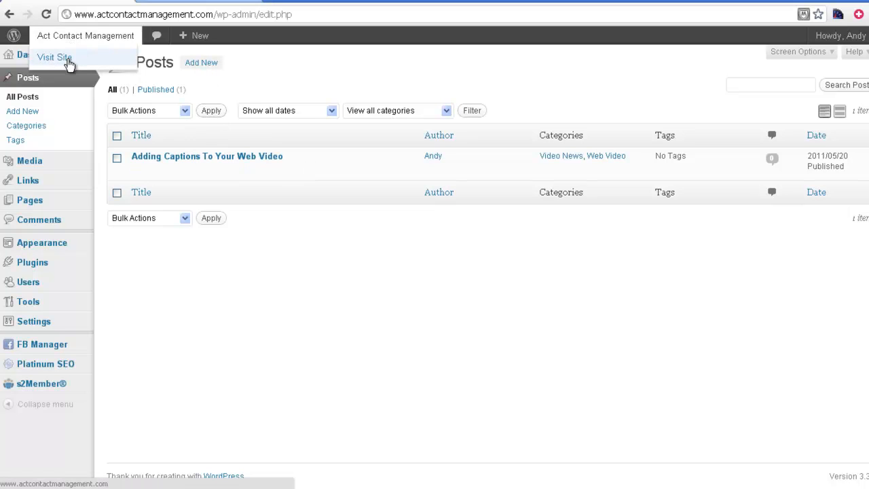
left_click(68, 60)
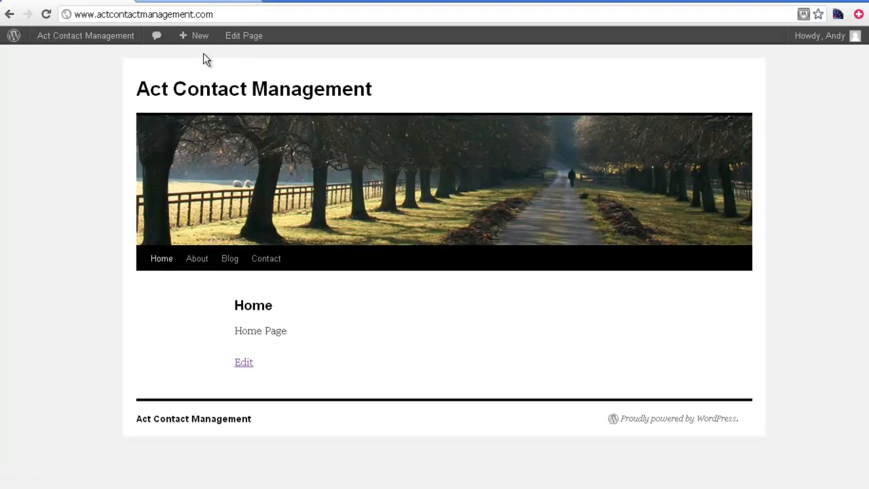
Return to the Dashboard and start a new post, then bring up the Word article
mouse_move(197, 39)
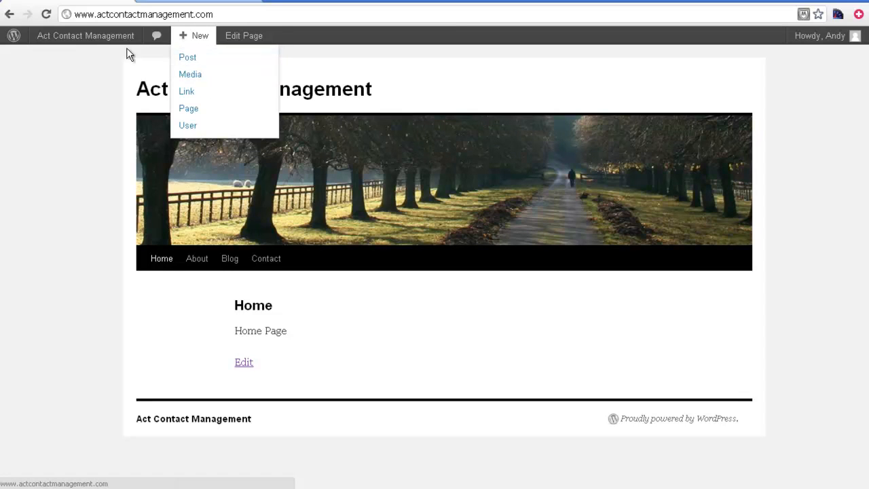
mouse_move(84, 39)
left_click(76, 59)
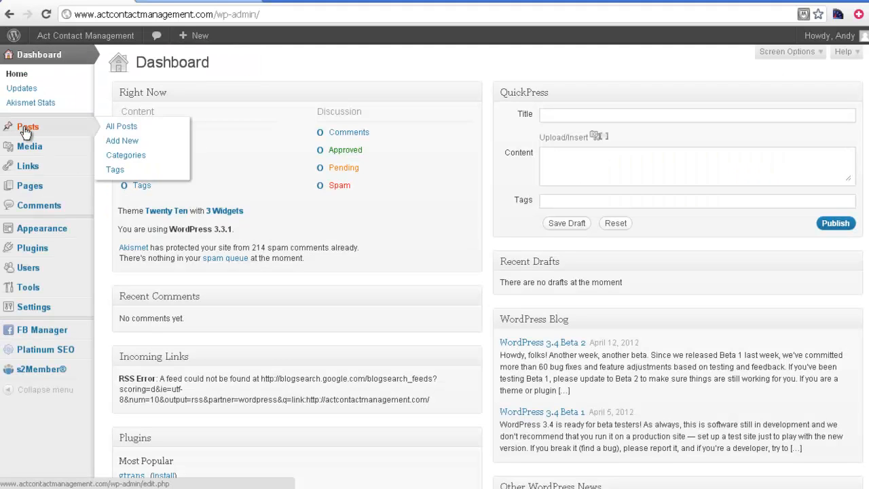
left_click(130, 144)
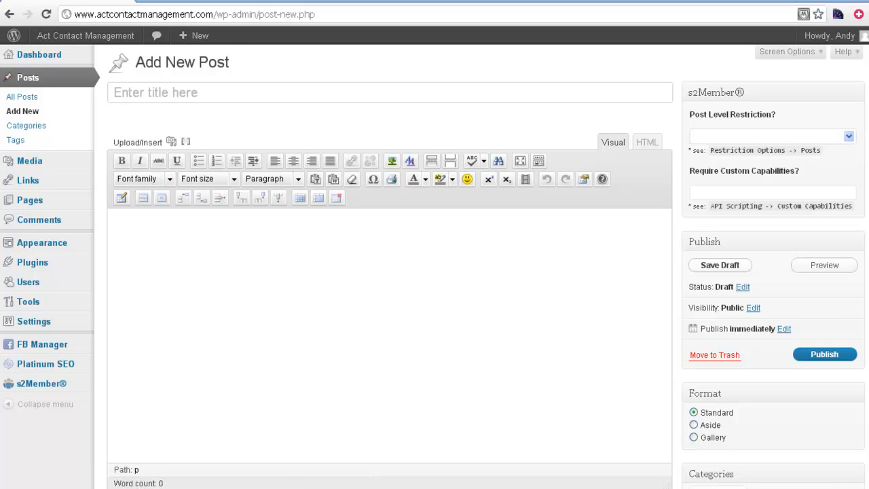
key("alt+Tab")
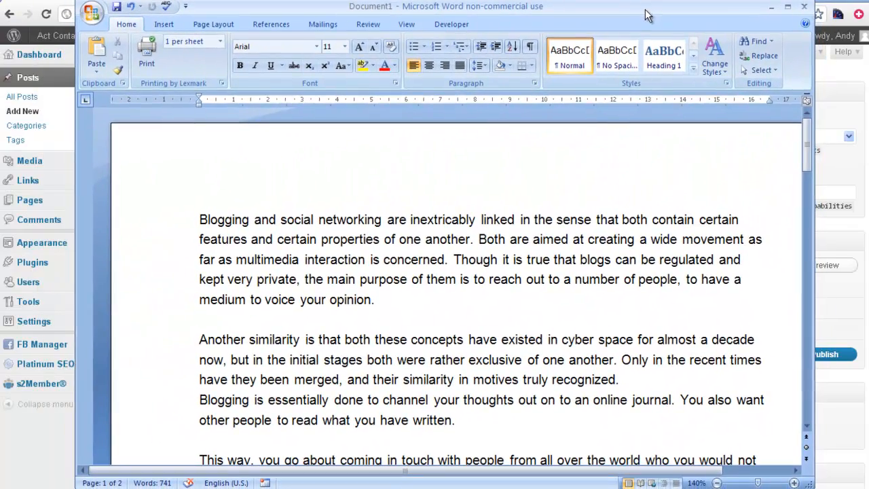
Maximise Word, scroll through the 741-word, 2-page article, then restore the window
left_click(788, 7)
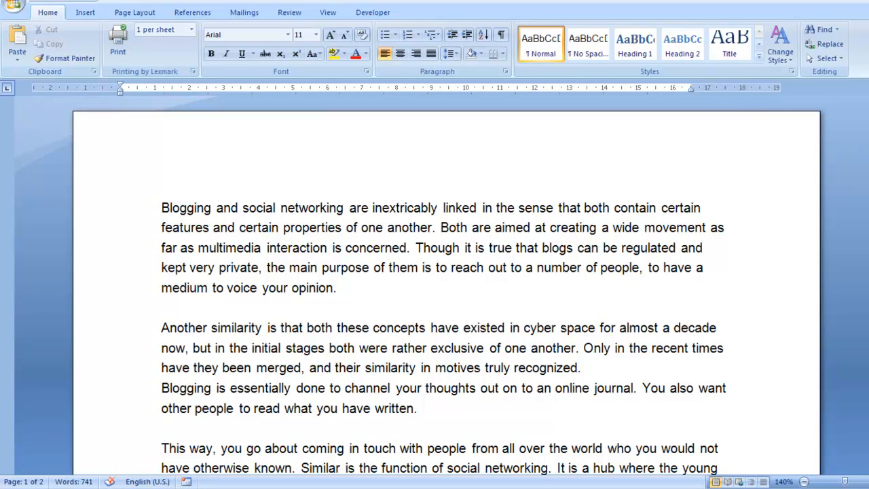
left_click(866, 129)
left_click_drag(866, 129, 866, 264)
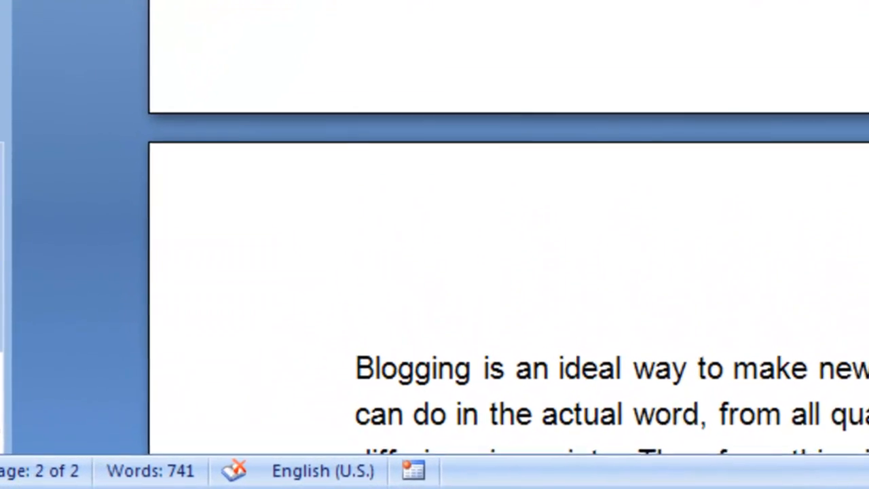
scroll(434, 238, "down", 2)
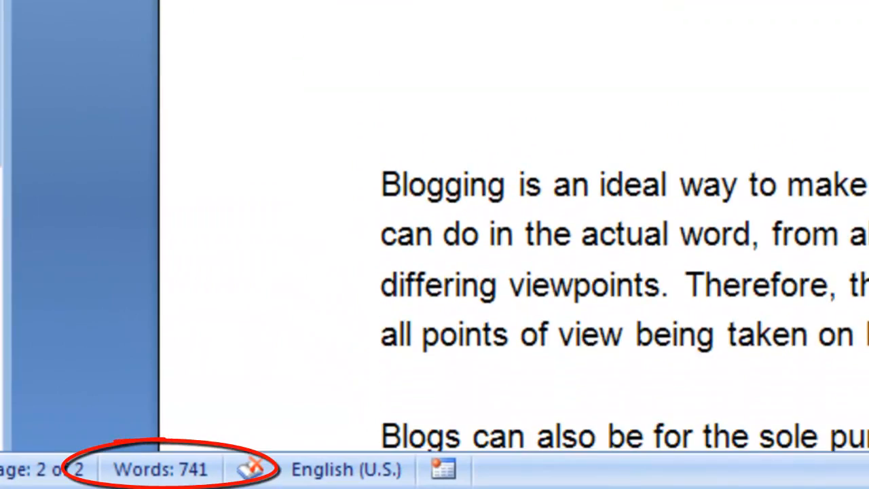
scroll(435, 238, "down", 4)
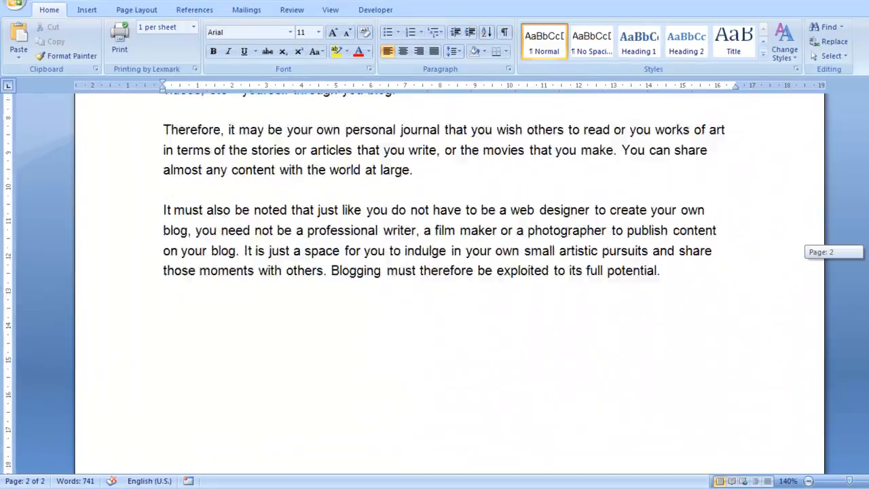
scroll(435, 306, "up", 15)
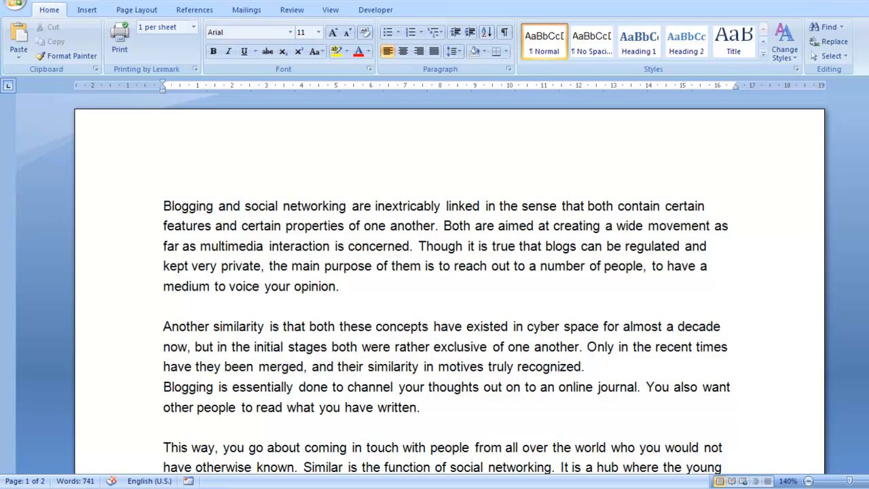
left_click(848, 4)
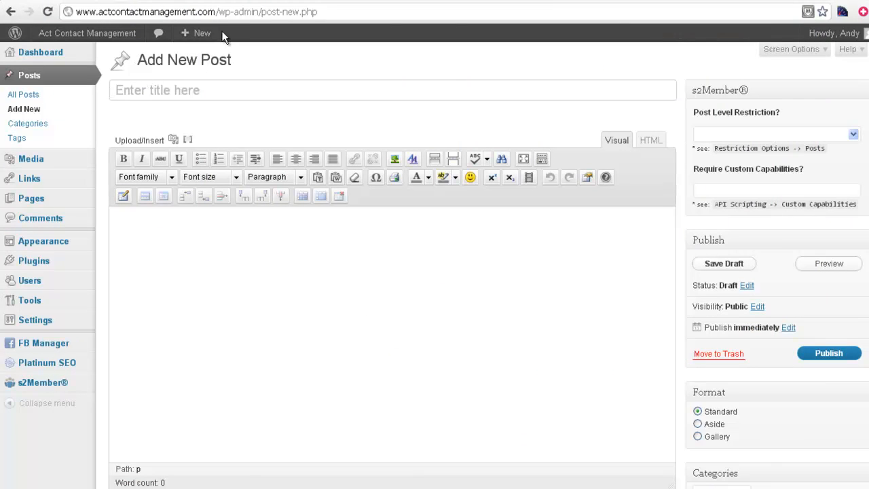
In a new tab, search Google for 'google keyword tool' and open the AdWords Keyword Tool
left_click(146, 1)
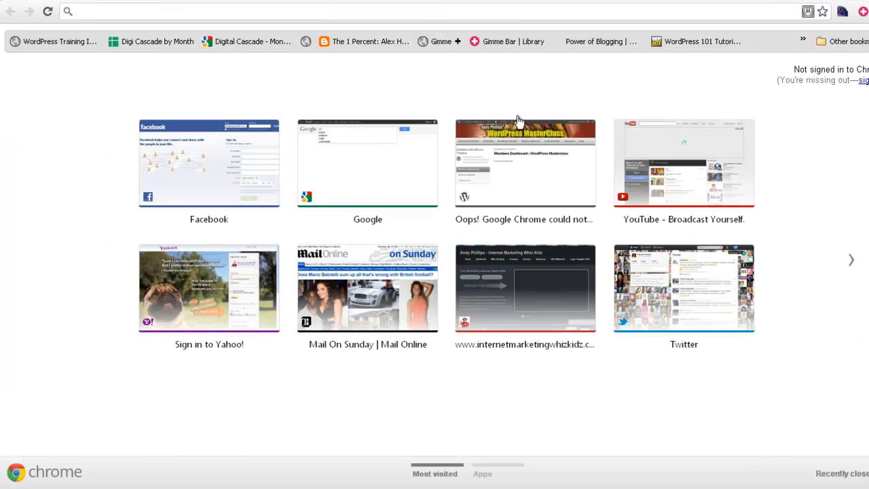
left_click(402, 183)
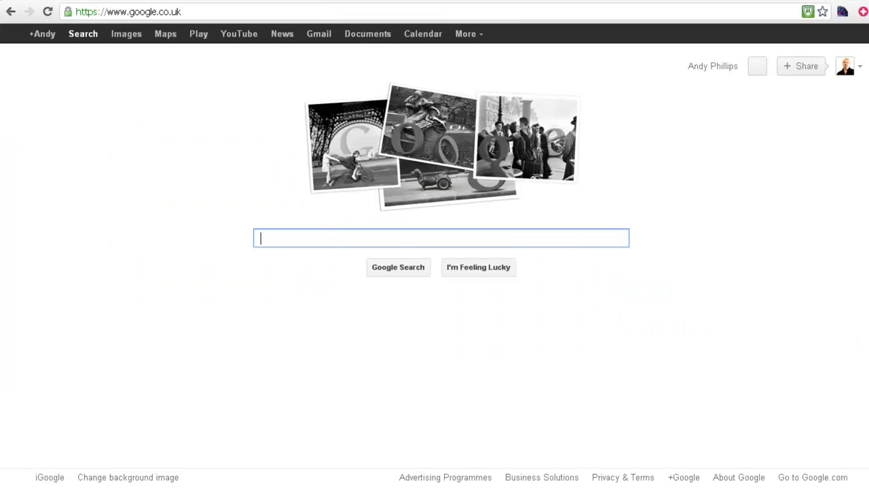
type("google ")
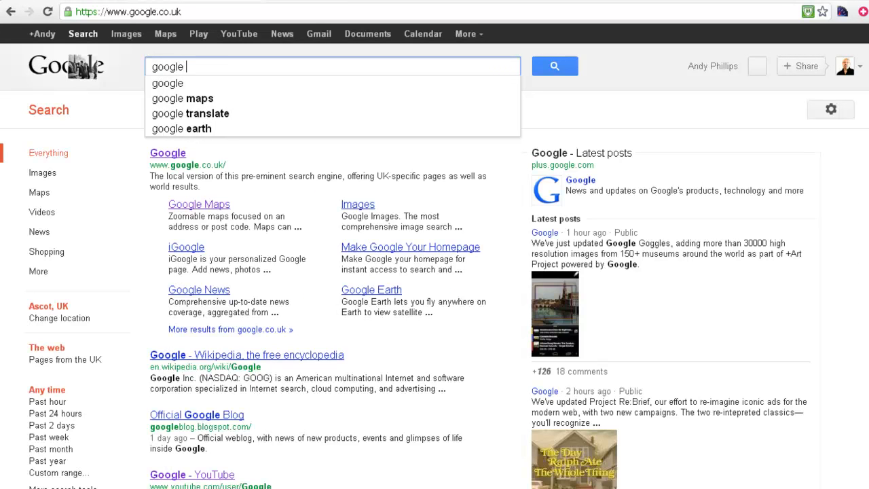
type("keywor")
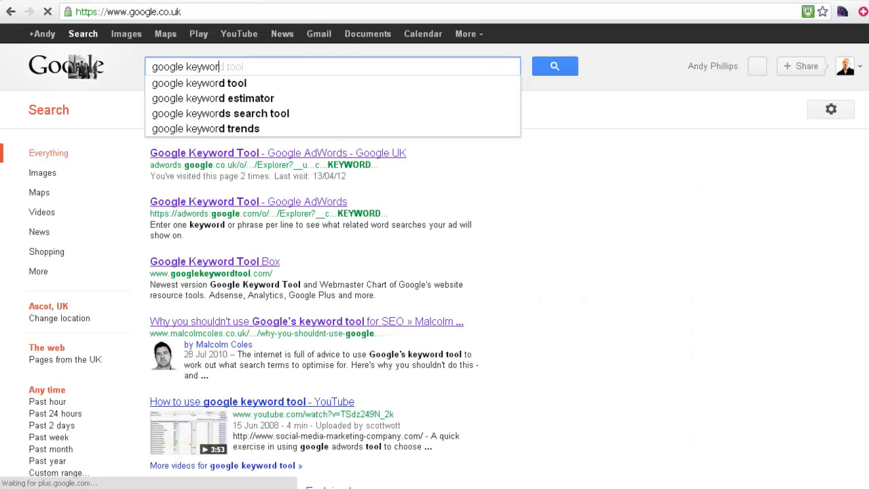
type("d tool")
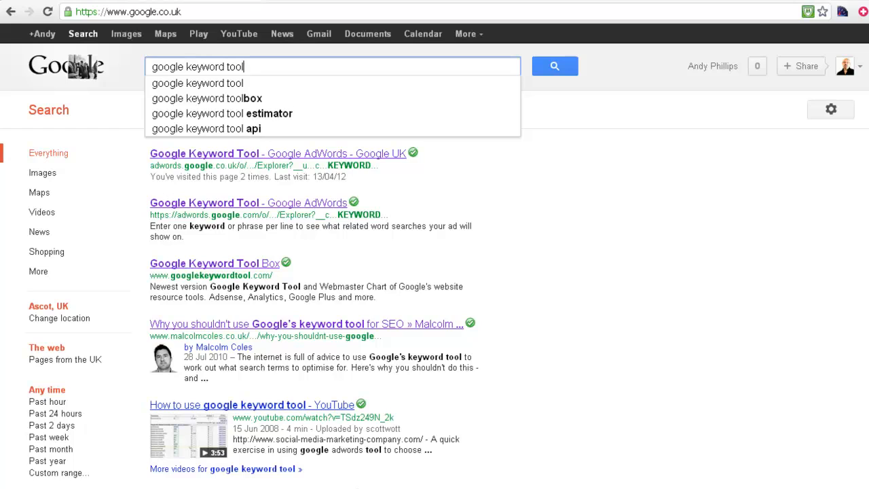
key("Return")
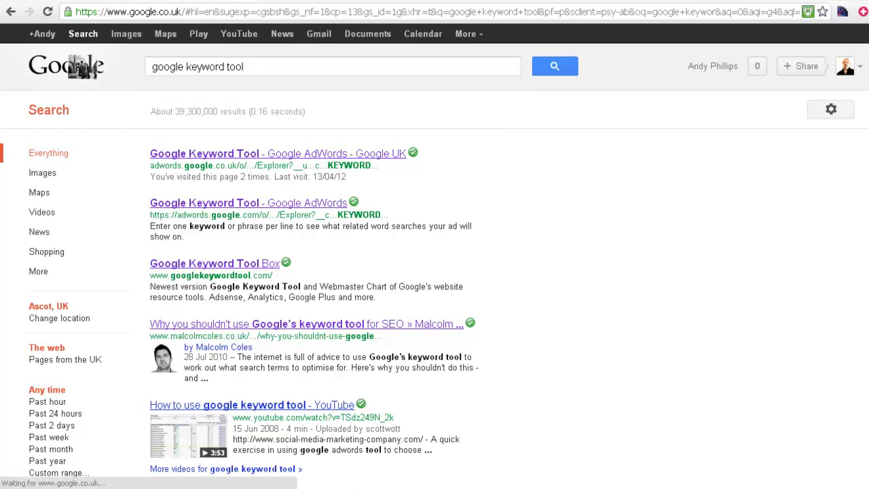
left_click(265, 155)
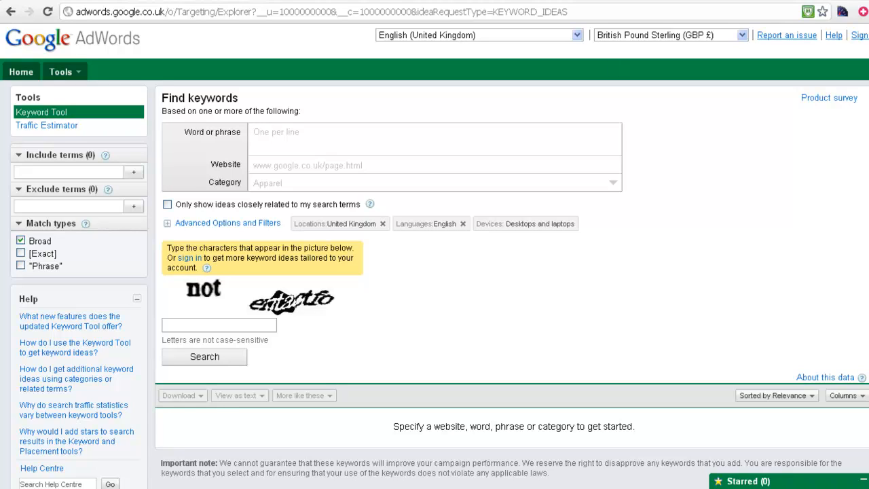
Search keyword ideas for 'blogging', entering the captcha characters
type("blogging")
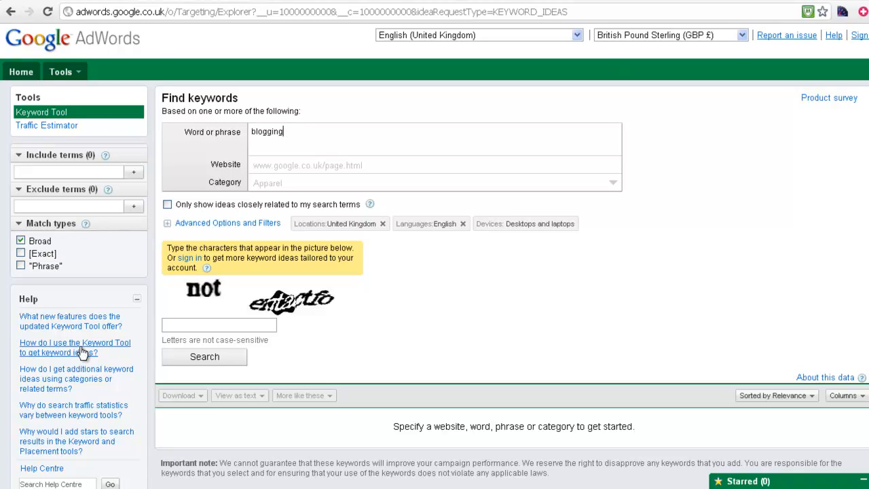
left_click(168, 325)
type("not entactfo")
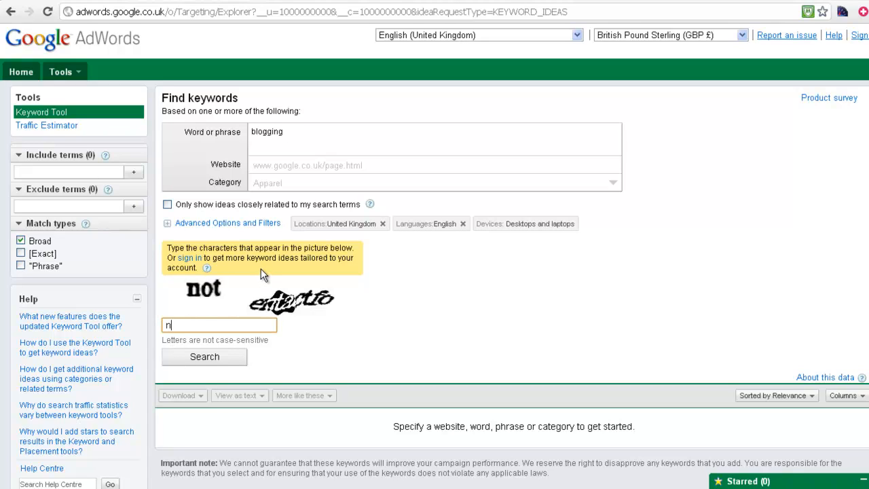
left_click(204, 360)
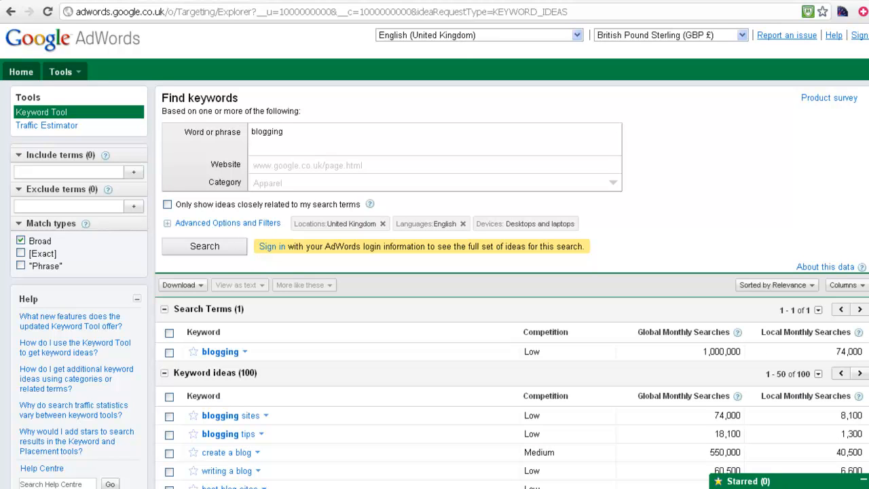
Review the 'blogging' results: 1,000,000 global and 74,000 local monthly searches
scroll(434, 271, "down", 4)
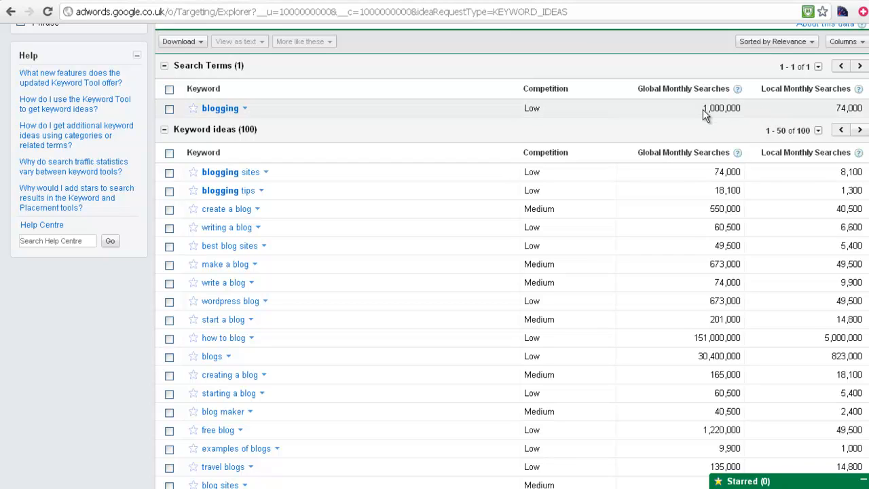
left_click_drag(724, 110, 751, 112)
left_click(840, 116)
left_click_drag(839, 107, 866, 109)
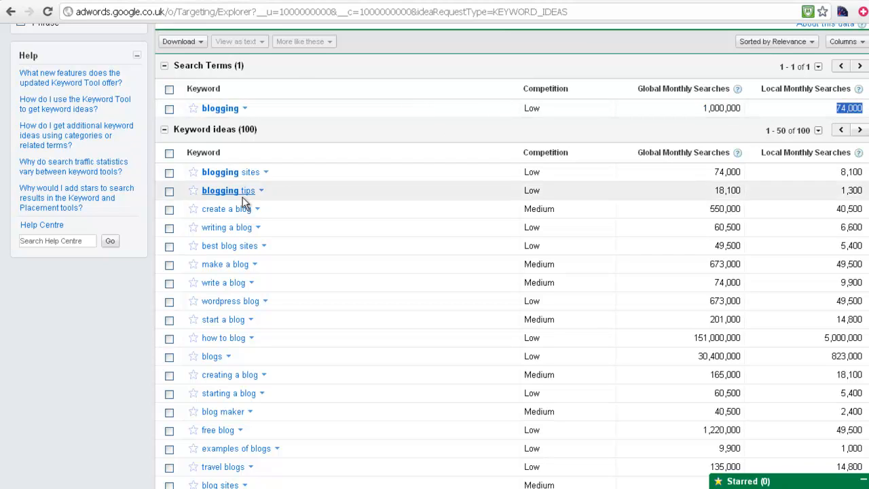
scroll(435, 271, "down", 3)
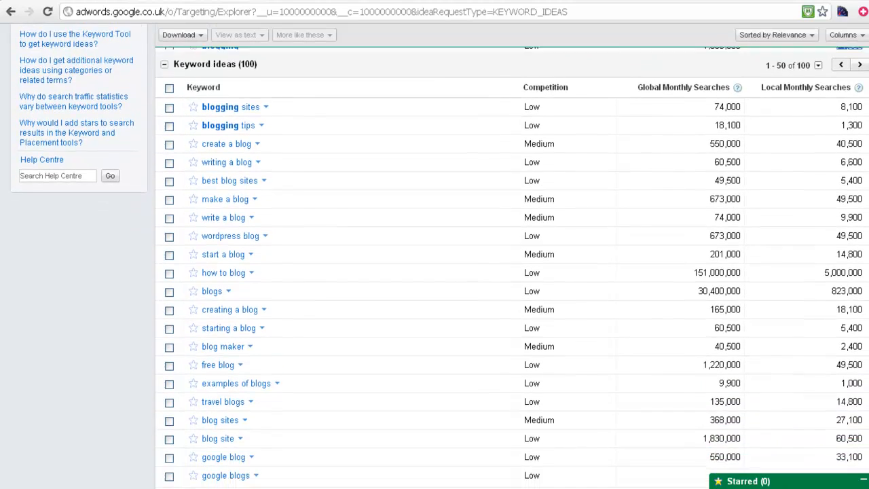
scroll(277, 143, "down", 1)
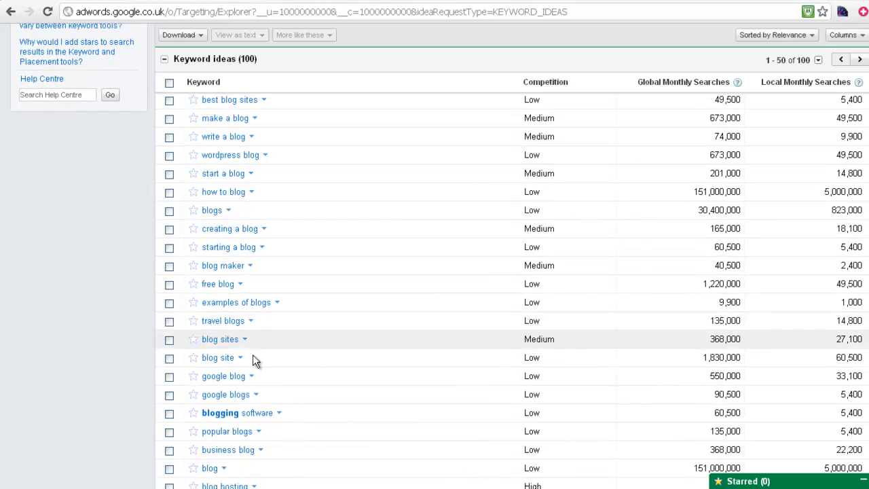
scroll(434, 272, "down", 10)
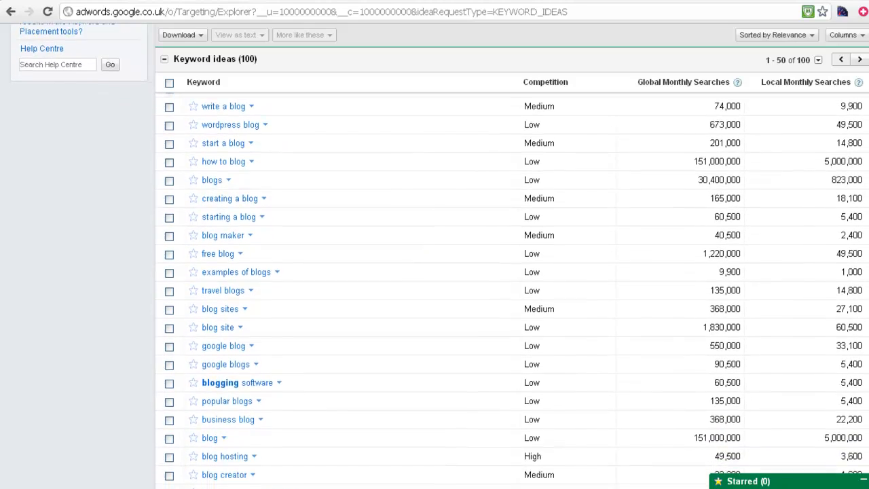
scroll(593, 210, "down", 2)
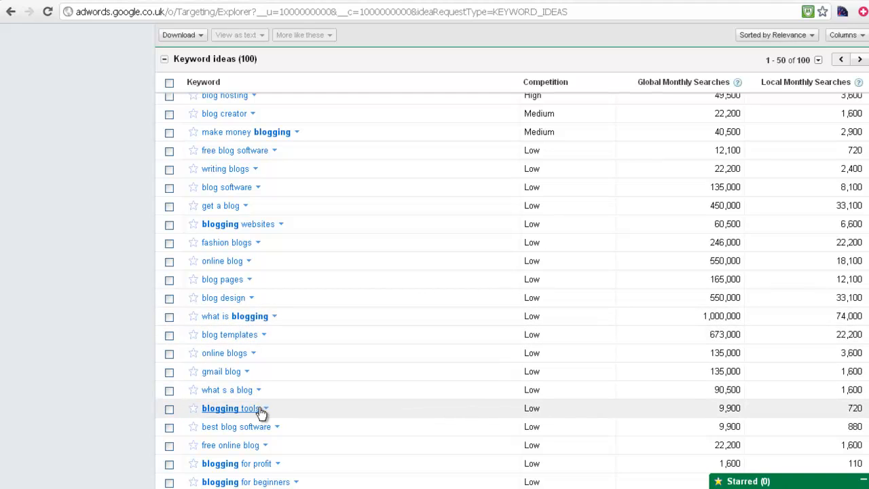
scroll(272, 258, "down", 1)
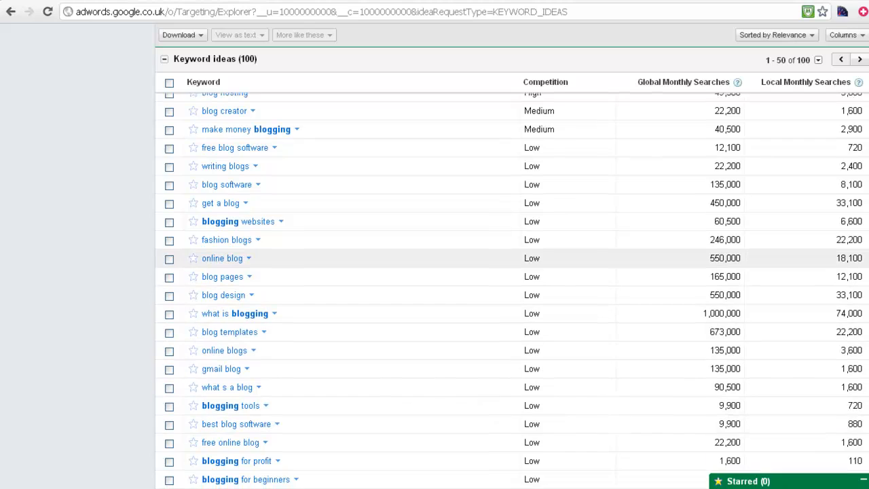
scroll(272, 258, "down", 3)
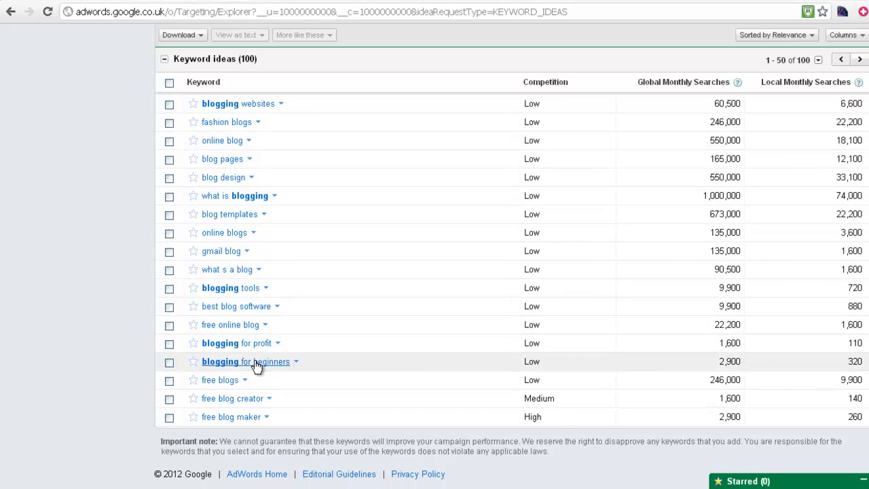
Search ideas for 'blogging for beginners' and open the options for 'start your own blog'
left_click_drag(295, 365, 196, 360)
key("ctrl+c")
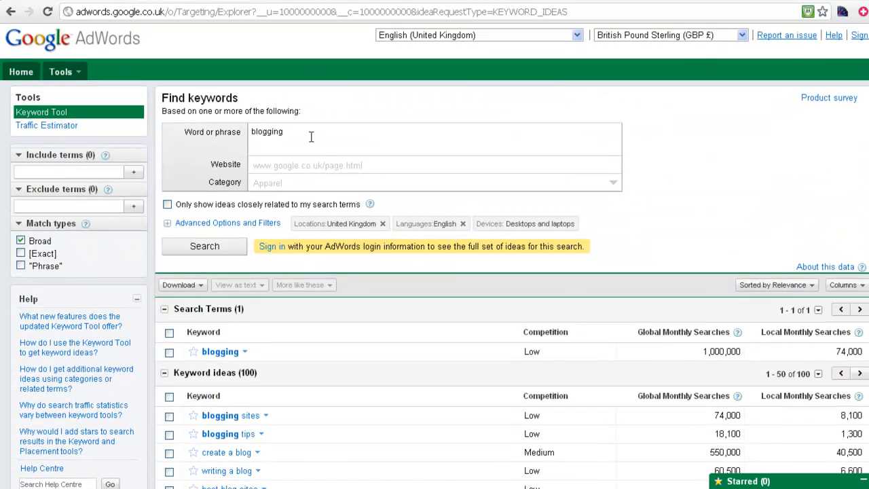
left_click_drag(311, 137, 197, 128)
key("ctrl+v")
left_click(201, 250)
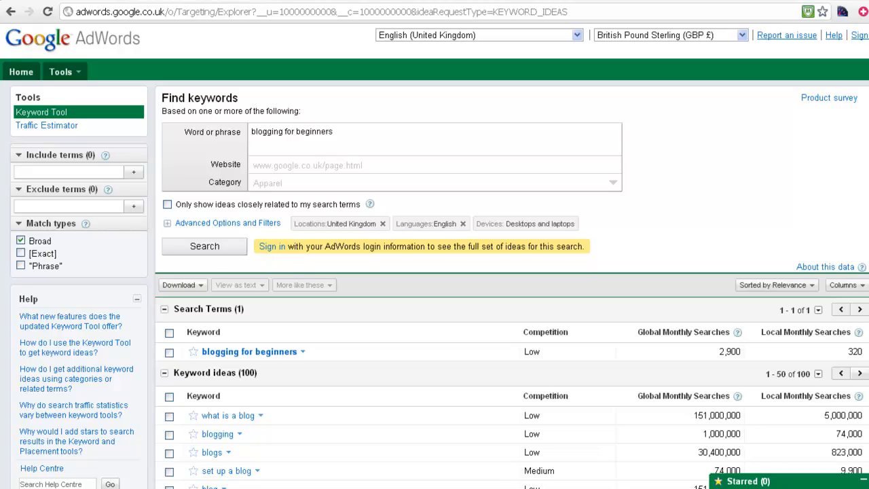
scroll(434, 272, "down", 5)
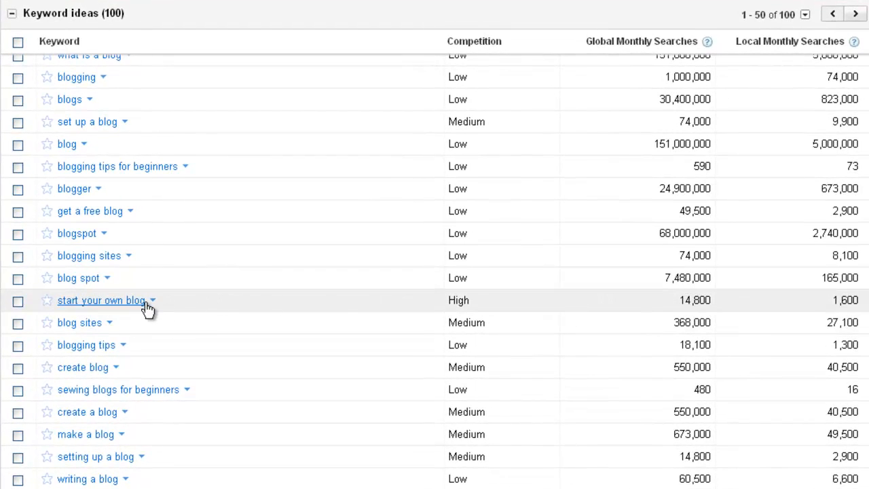
left_click_drag(147, 303, 57, 303)
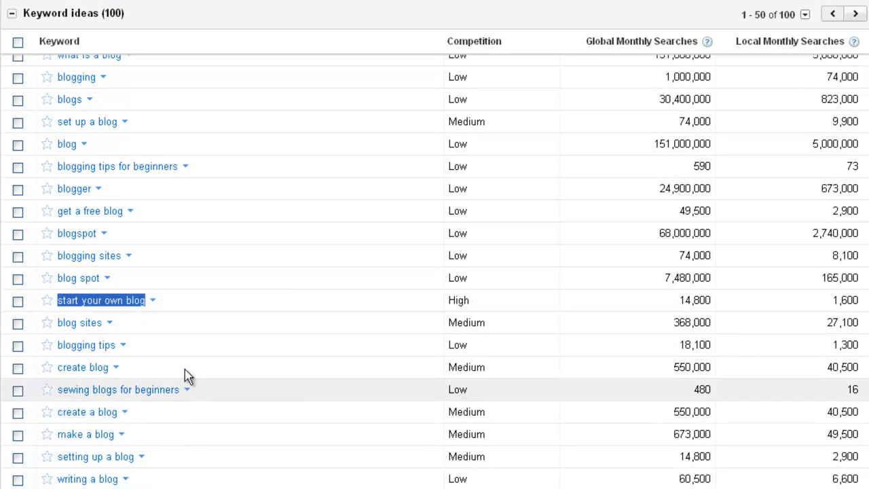
left_click(153, 301)
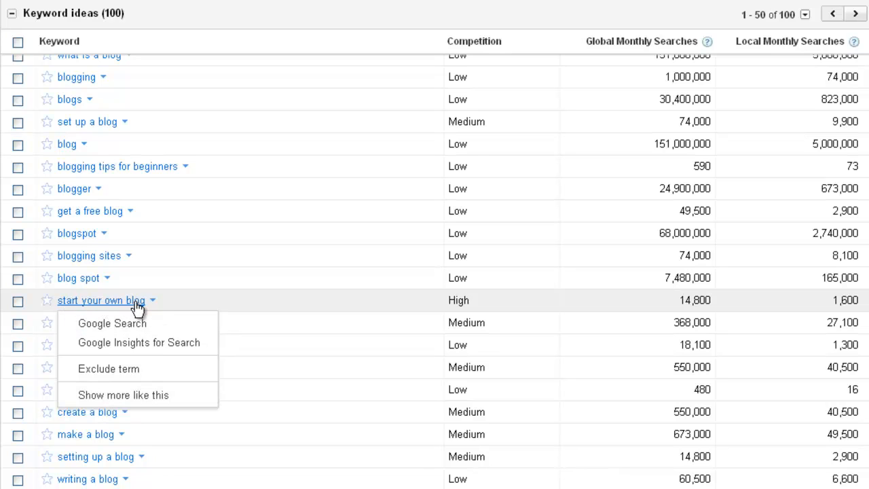
Show keywords like 'start your own blog' and copy the suggestion 'starting your own blog'
left_click(136, 400)
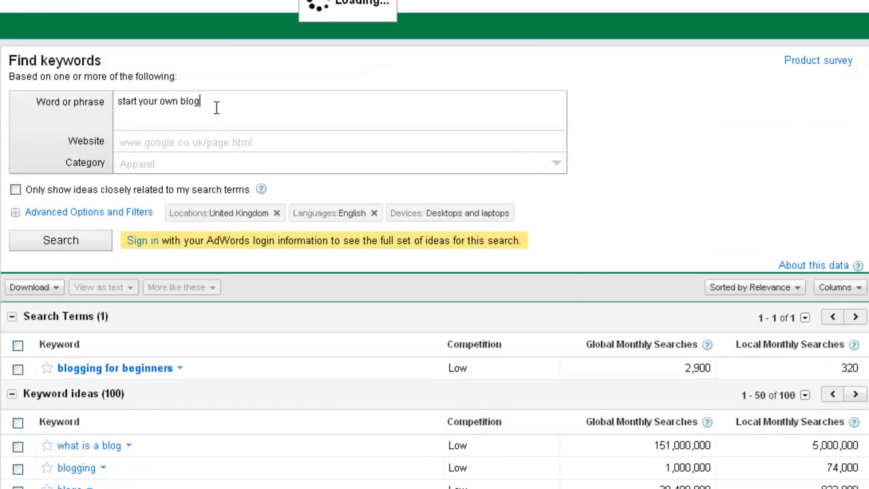
scroll(271, 271, "down", 5)
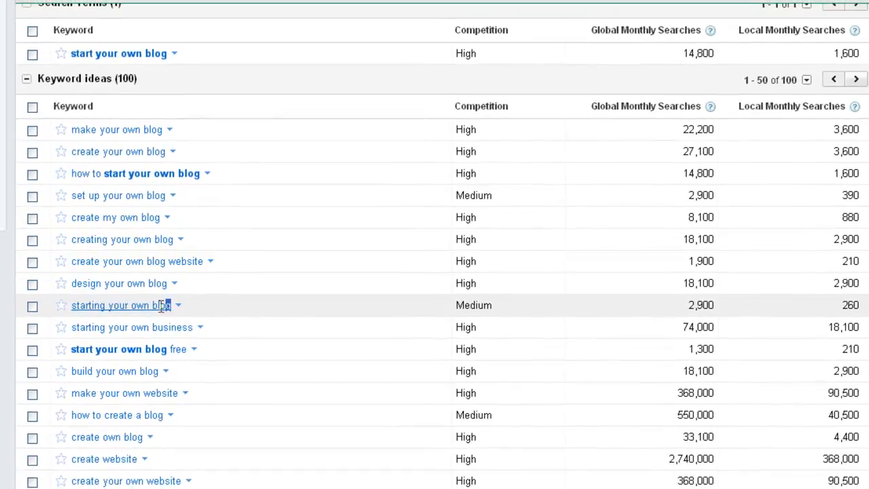
left_click_drag(203, 307, 56, 307)
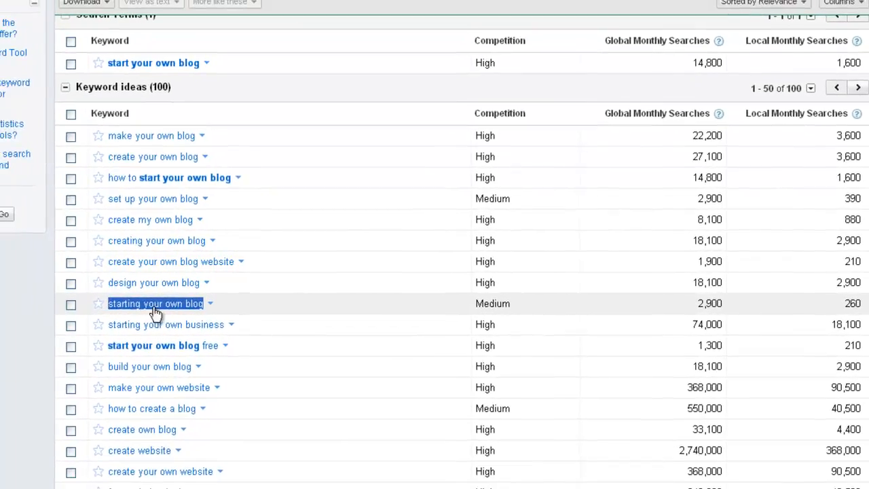
right_click(173, 306)
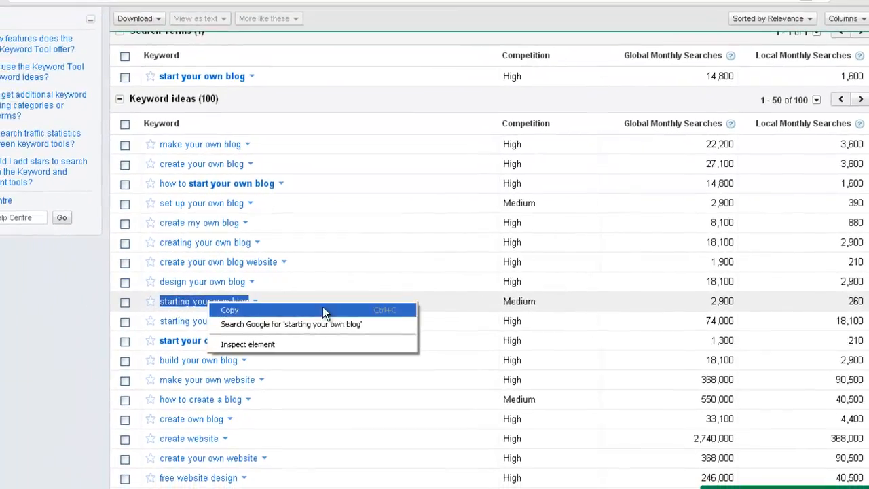
left_click(185, 314)
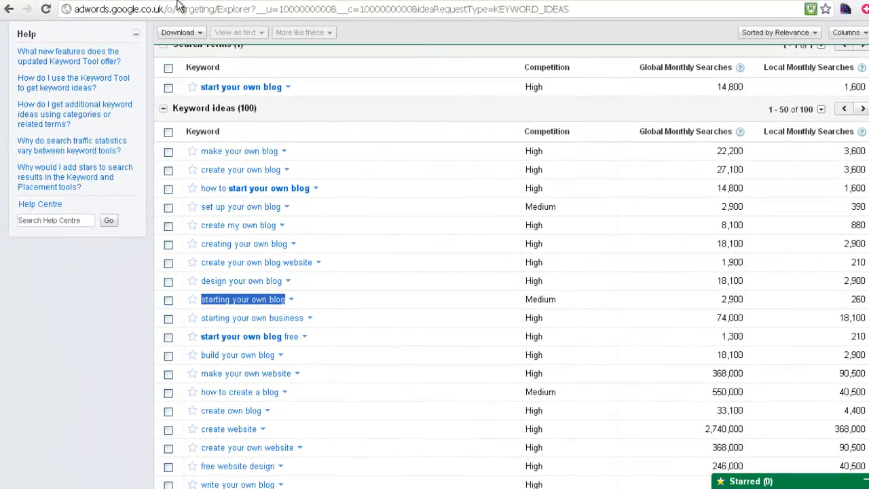
left_click(101, 1)
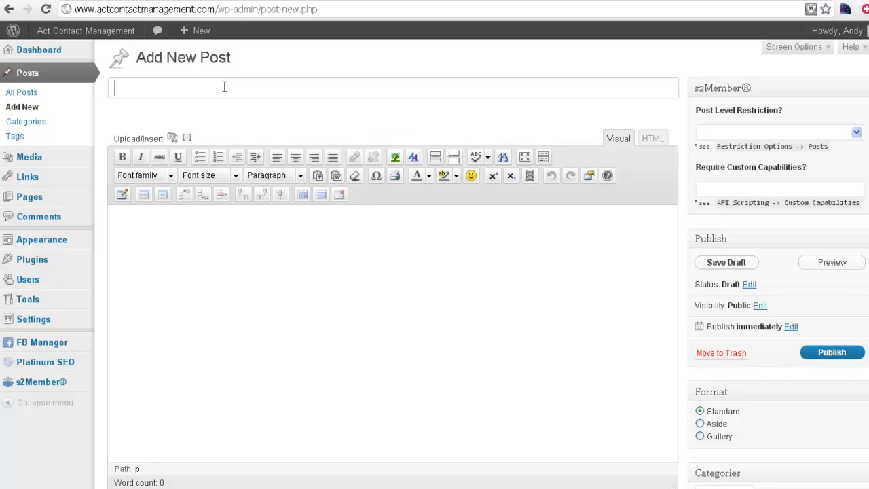
Paste 'starting your own blog' as the post title and capitalise each word
right_click(226, 85)
left_click(265, 151)
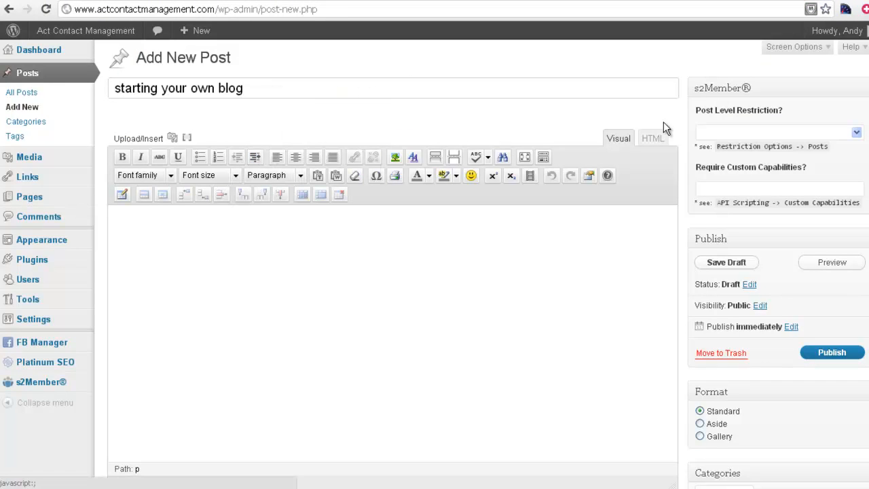
left_click_drag(119, 88, 107, 88)
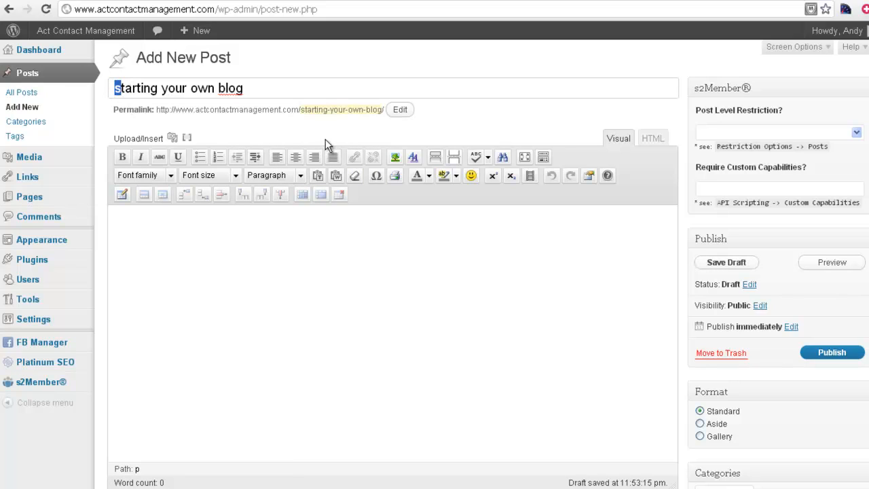
type("S")
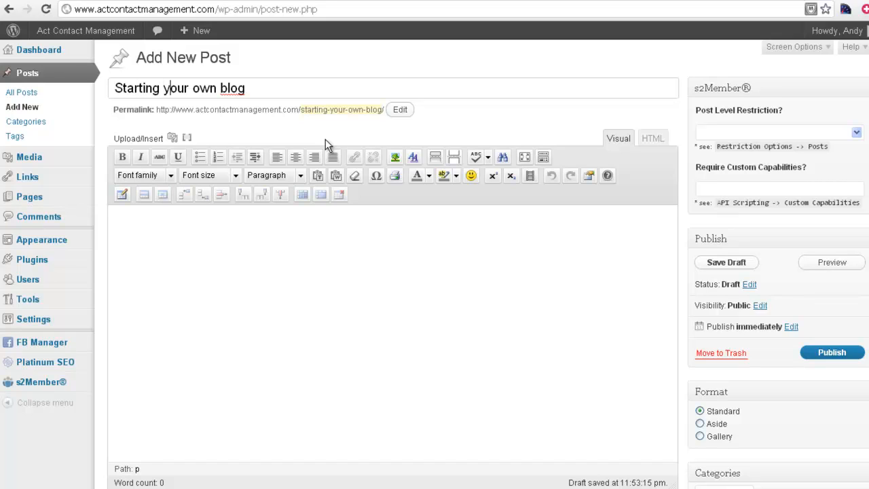
key("BackSpace")
type("Y")
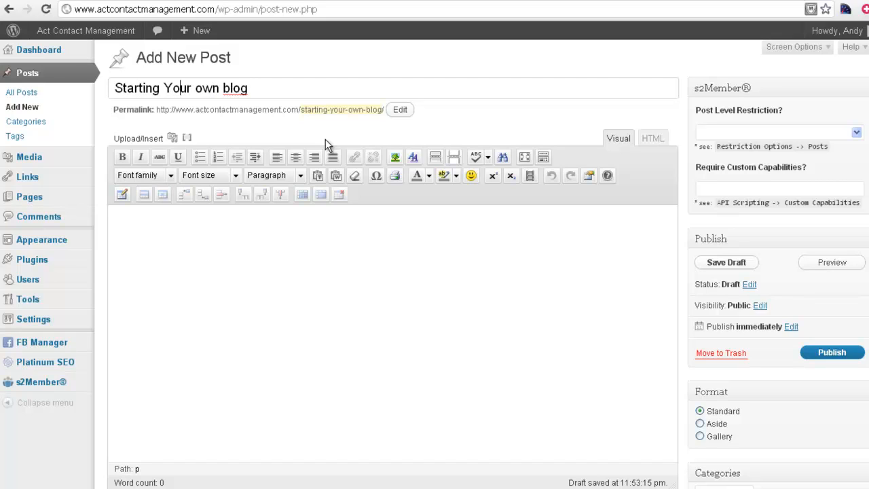
key("Right")
key("Right")
key("Right")
key("Right")
key("Right")
key("Right")
key("Left")
key("Left")
key("BackSpace")
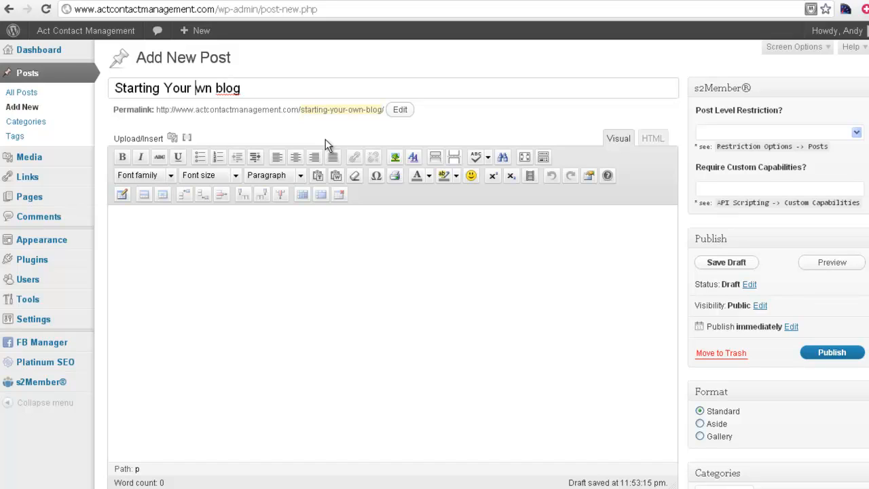
type("O")
key("Right")
key("Right")
key("Right")
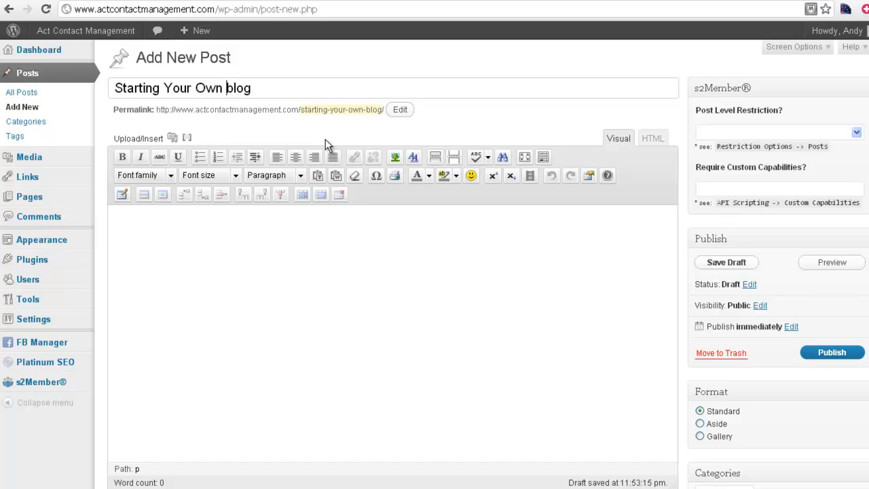
key("Right")
key("BackSpace")
Finish the title as 'Starting Your Own Blog', then copy the whole Word article text
type("B")
left_click(200, 267)
key("alt+Tab")
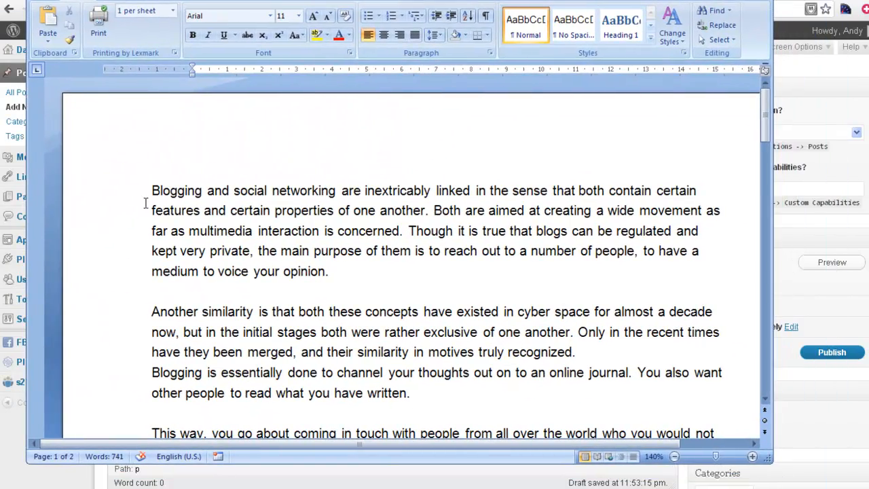
key("ctrl+a")
scroll(606, 233, "down", 15)
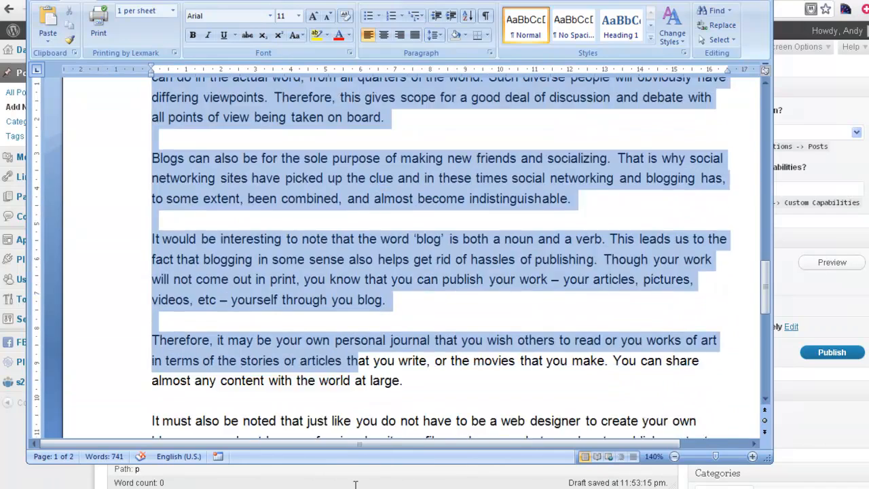
right_click(641, 135)
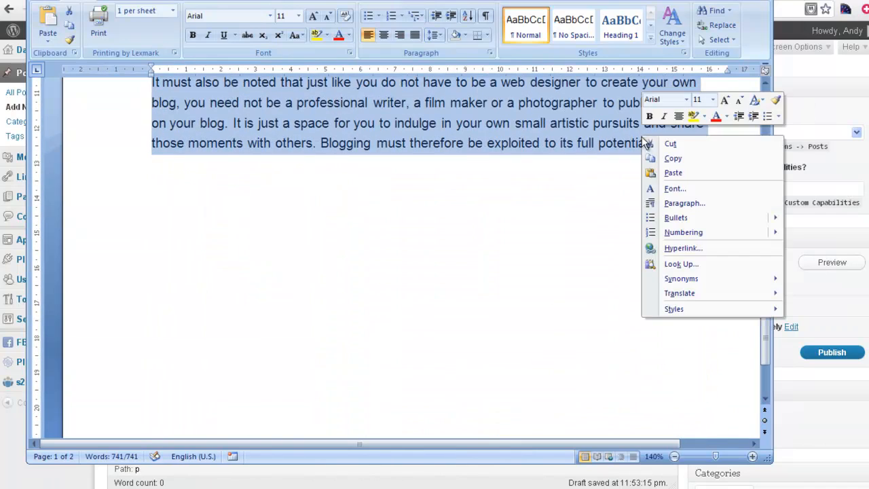
left_click(680, 157)
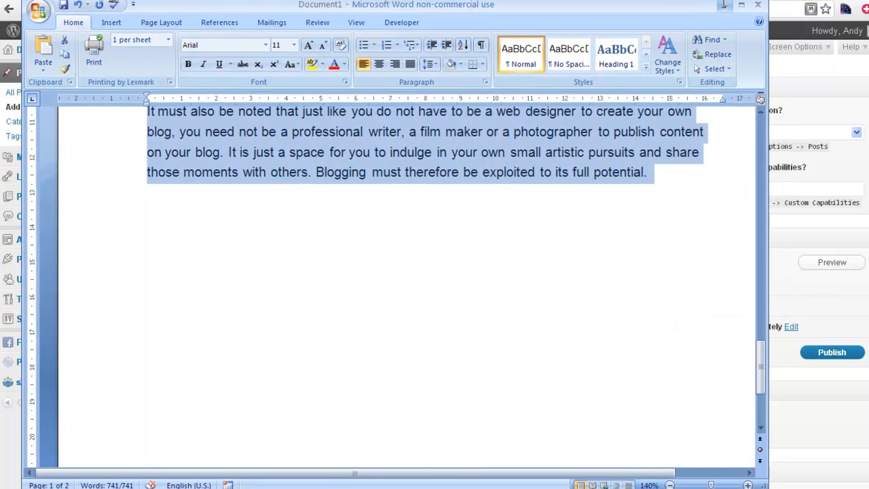
left_click(727, 8)
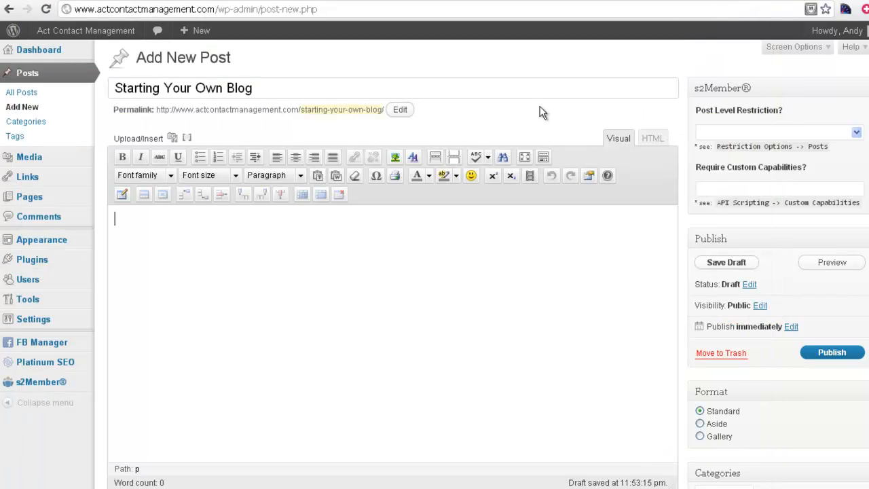
Paste the copied article into the post body via the HTML editor, then return to Visual
left_click(656, 142)
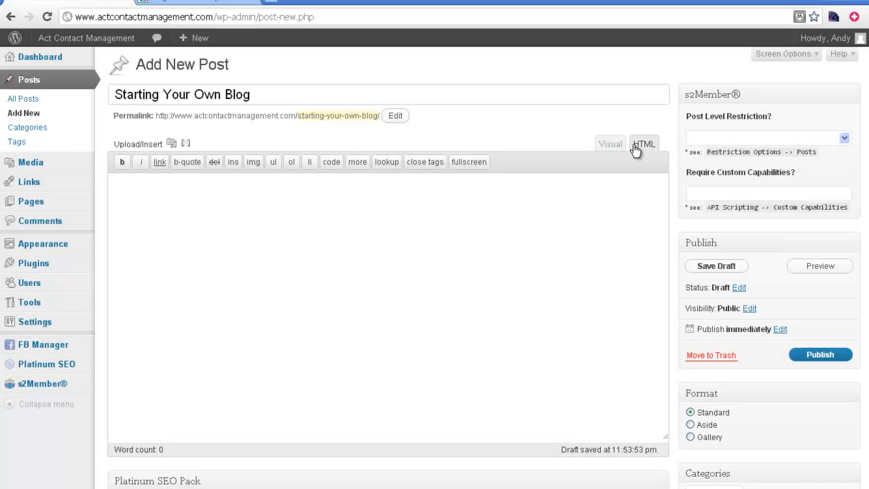
right_click(547, 198)
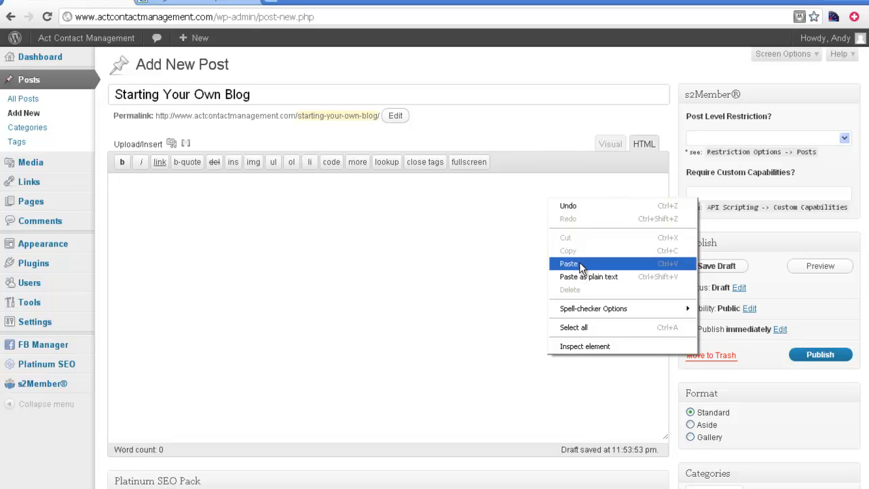
left_click(577, 264)
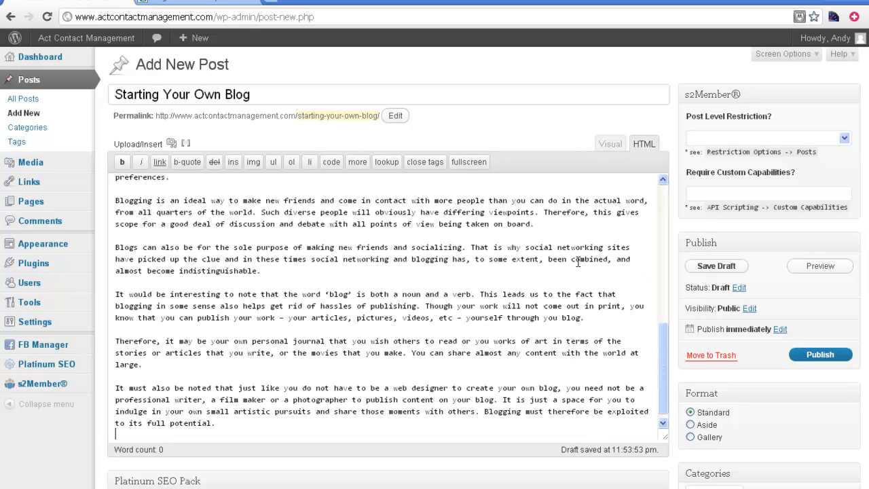
left_click(610, 145)
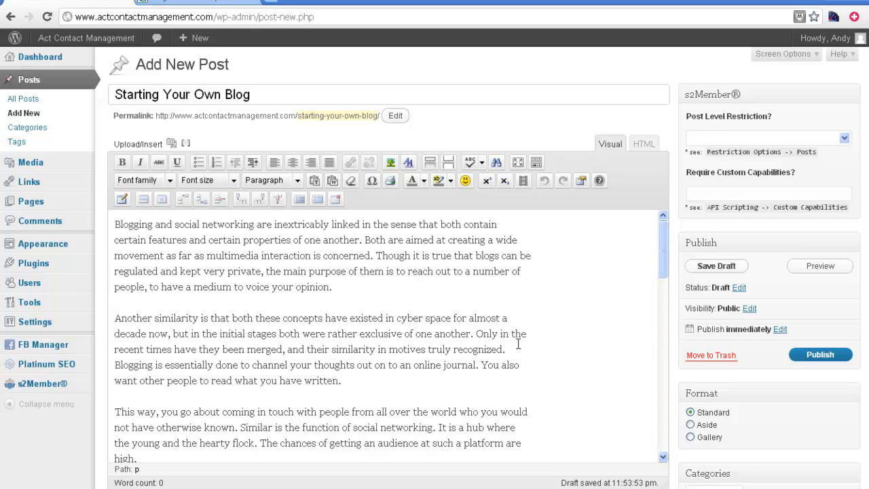
Check the pasted article text and publish the post
left_click_drag(663, 267, 666, 225)
left_click_drag(115, 224, 149, 223)
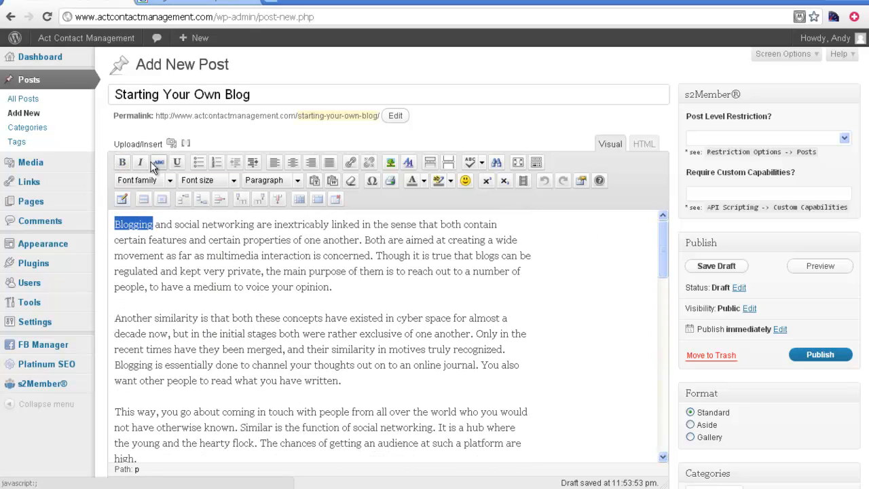
left_click(326, 270)
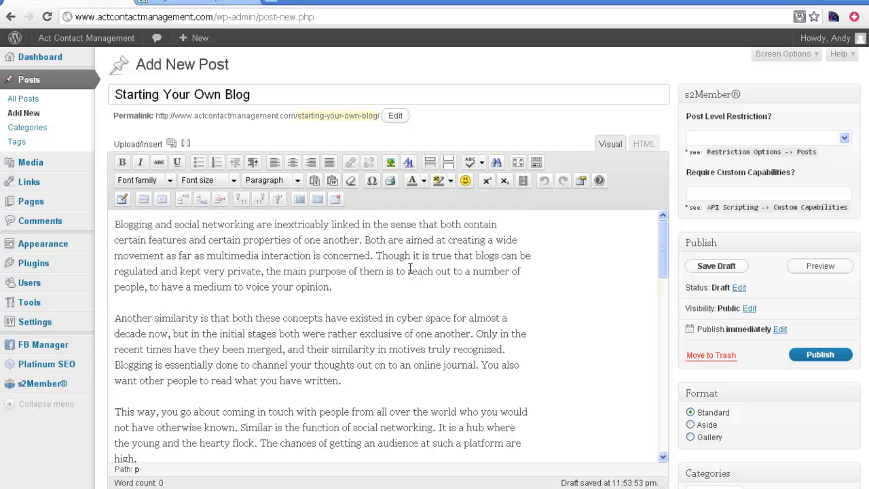
left_click(821, 361)
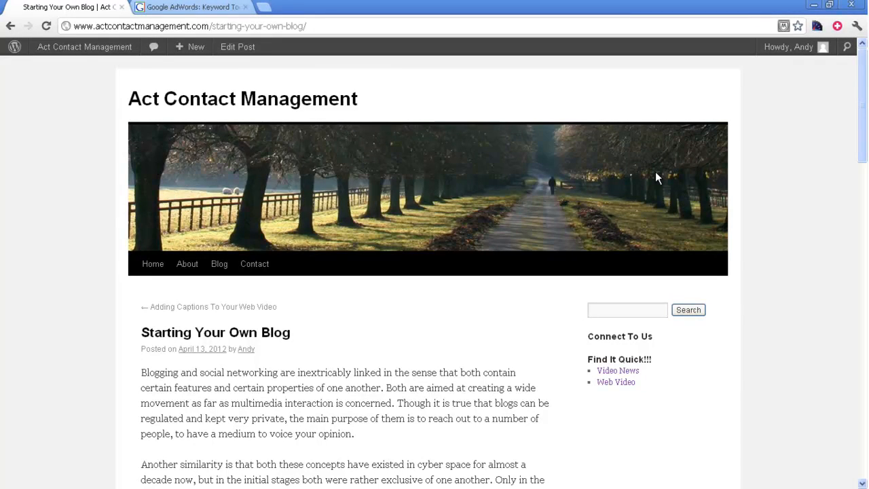
Glance at the AdWords keyword ideas, then open the published post in Edit Post
left_click(195, 11)
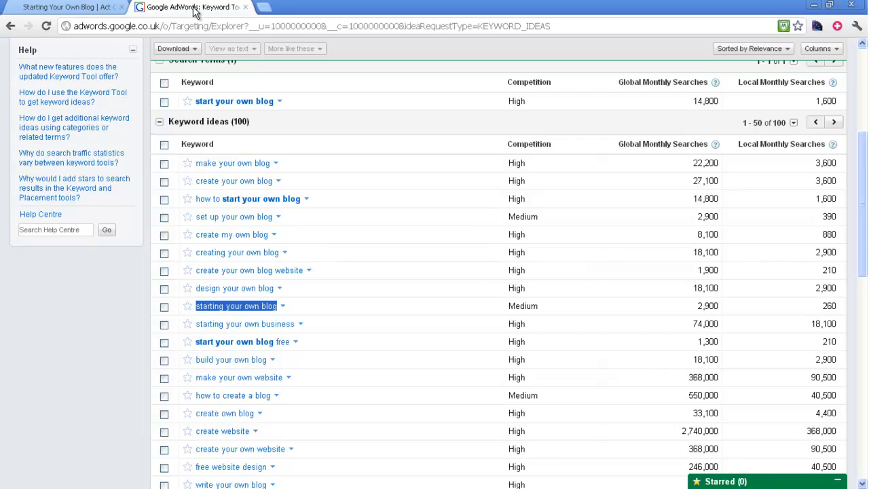
left_click(87, 8)
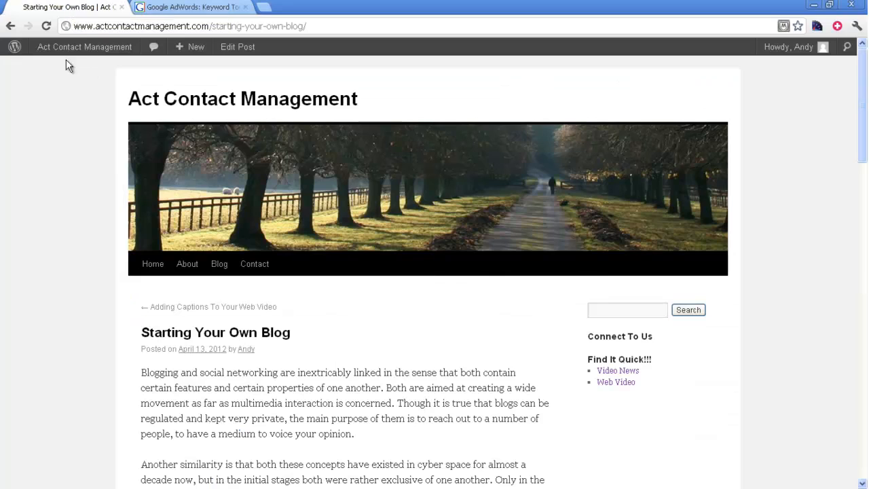
left_click(238, 52)
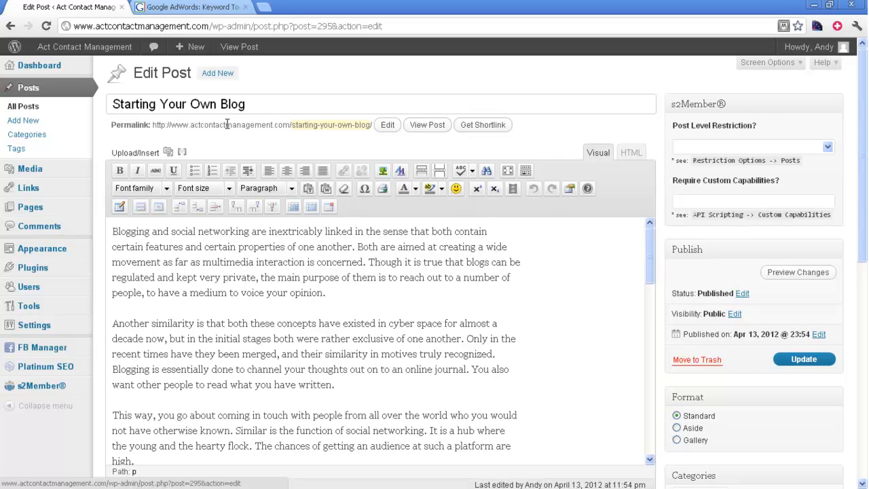
Copy the post title 'Starting Your Own Blog'
left_click_drag(251, 106, 111, 94)
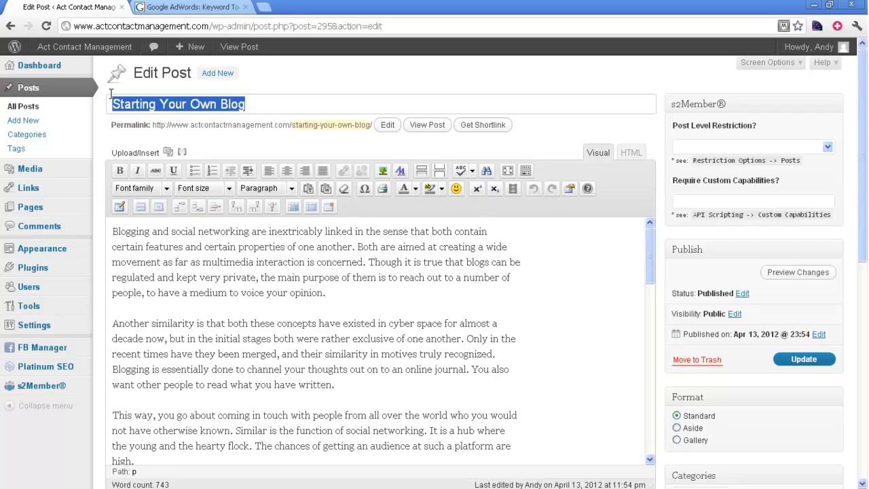
right_click(161, 103)
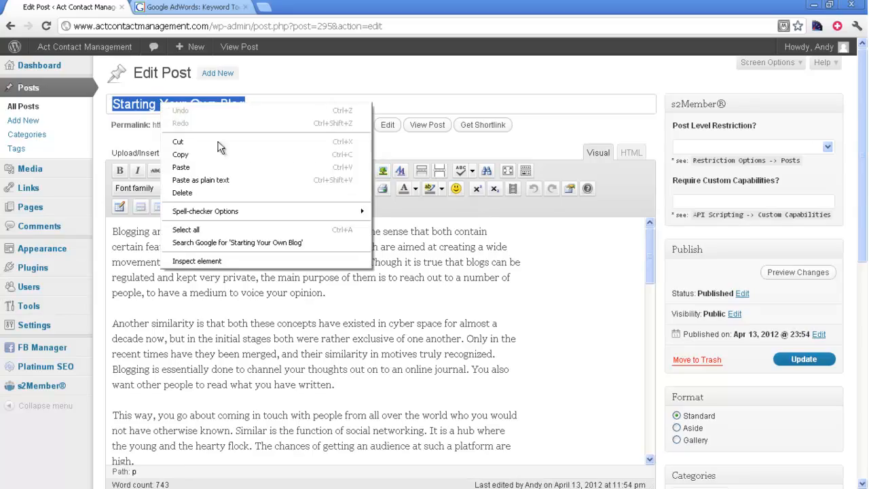
left_click(197, 156)
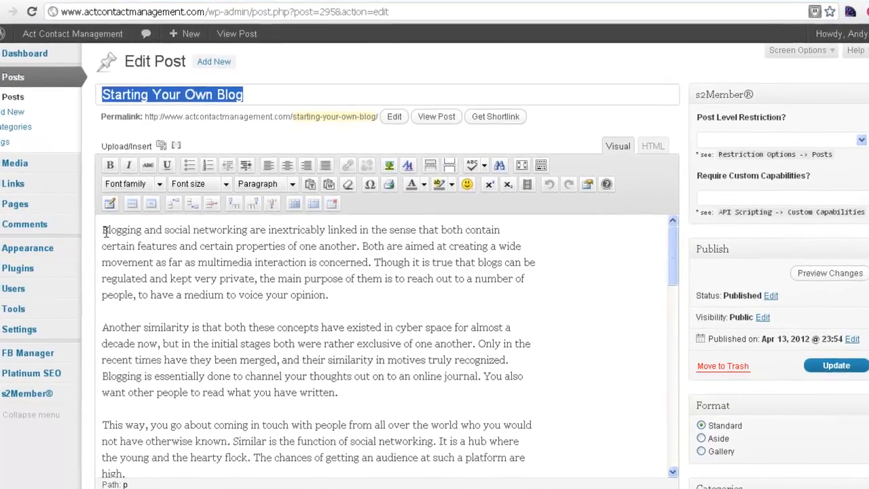
In HTML view, paste the title at the start of the body, followed by ' - '
left_click(104, 231)
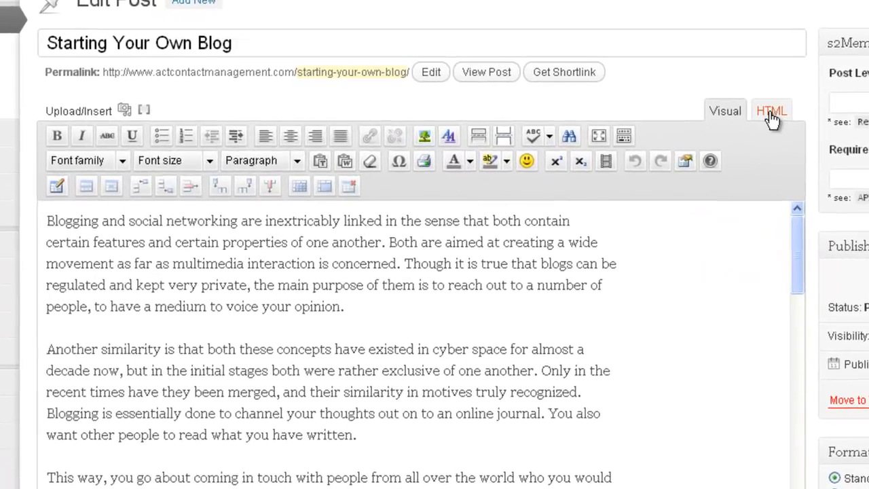
left_click(772, 113)
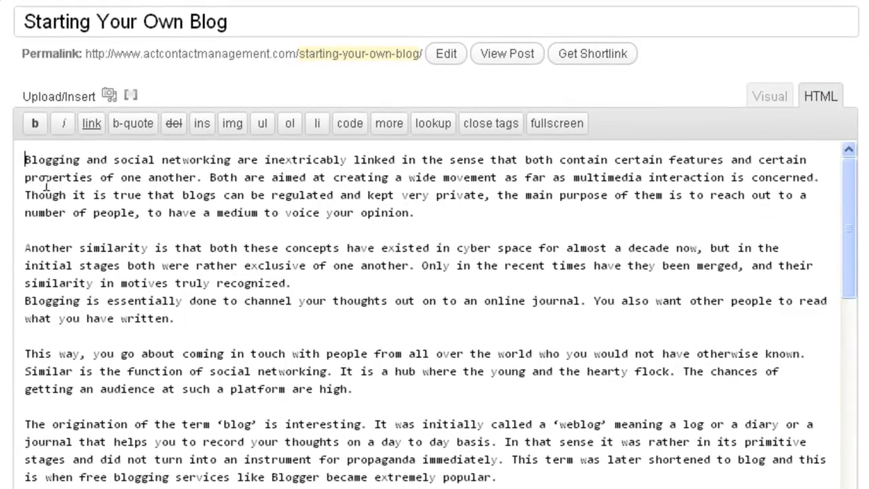
key("ctrl+v")
type("-")
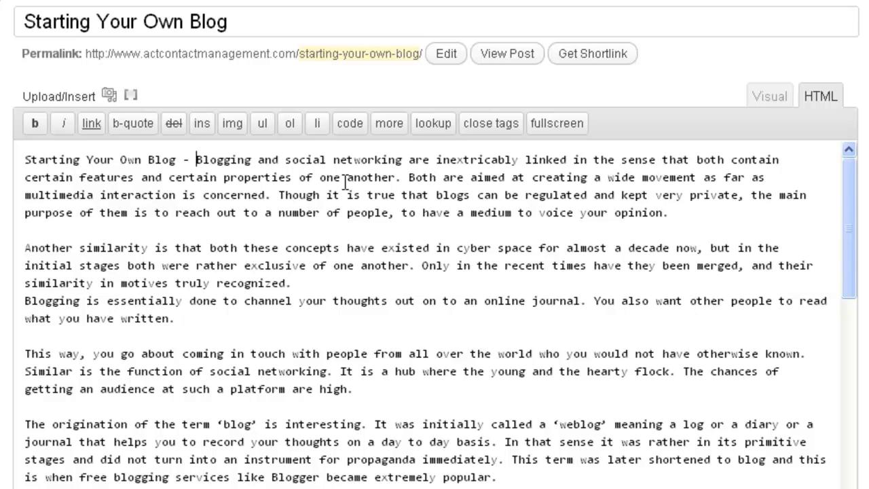
left_click_drag(24, 160, 178, 160)
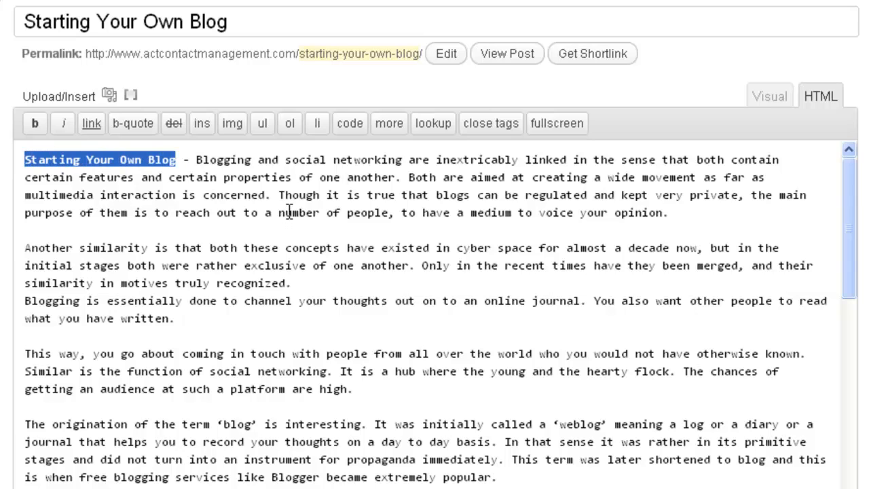
left_click_drag(237, 23, 20, 19)
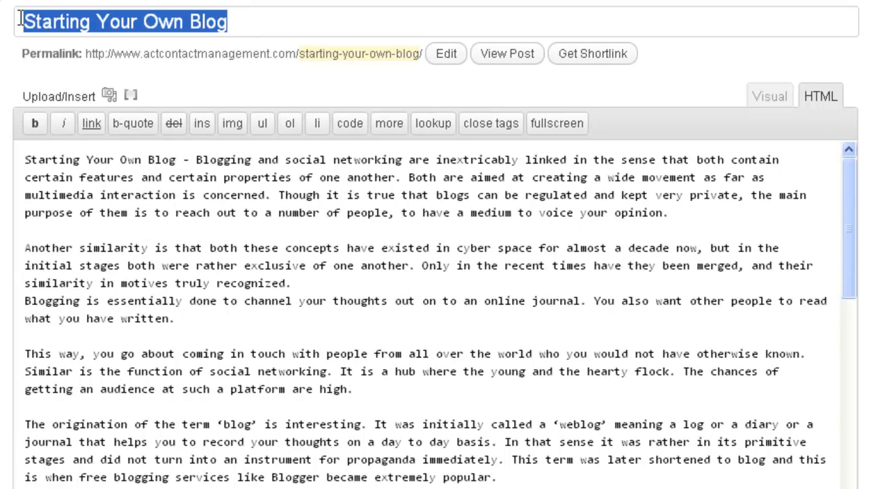
left_click_drag(176, 159, 23, 158)
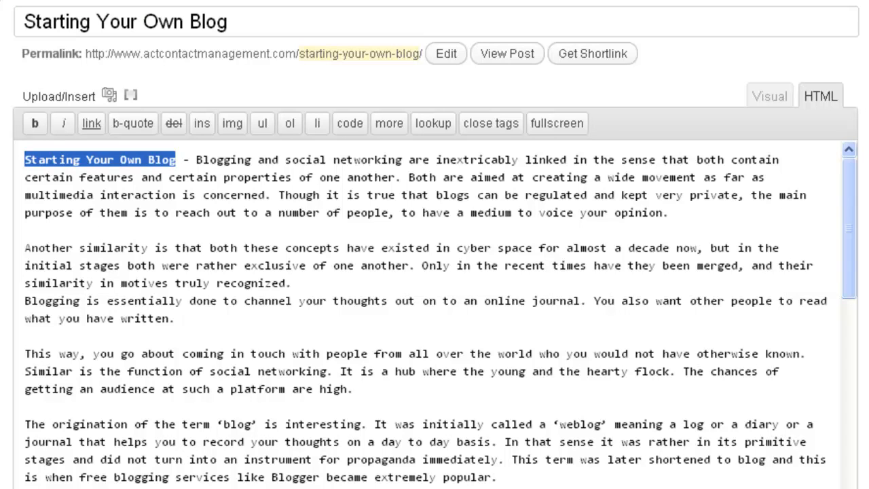
scroll(435, 272, "down", 6)
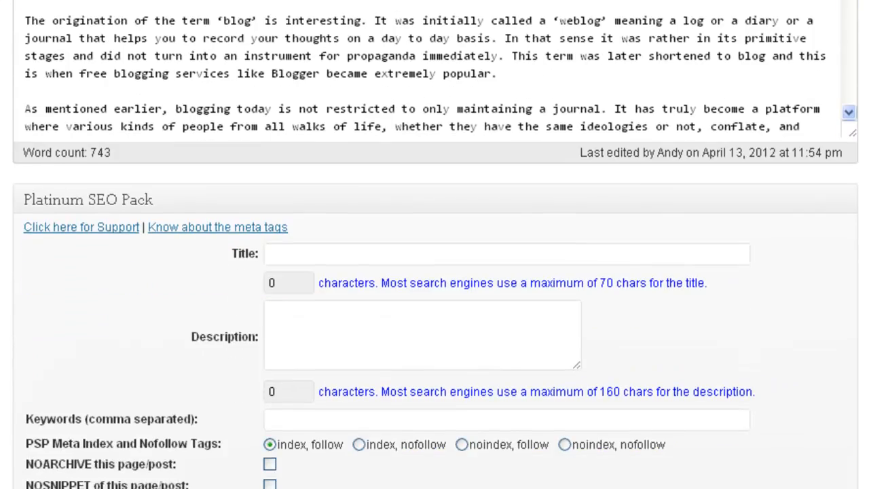
scroll(435, 272, "down", 3)
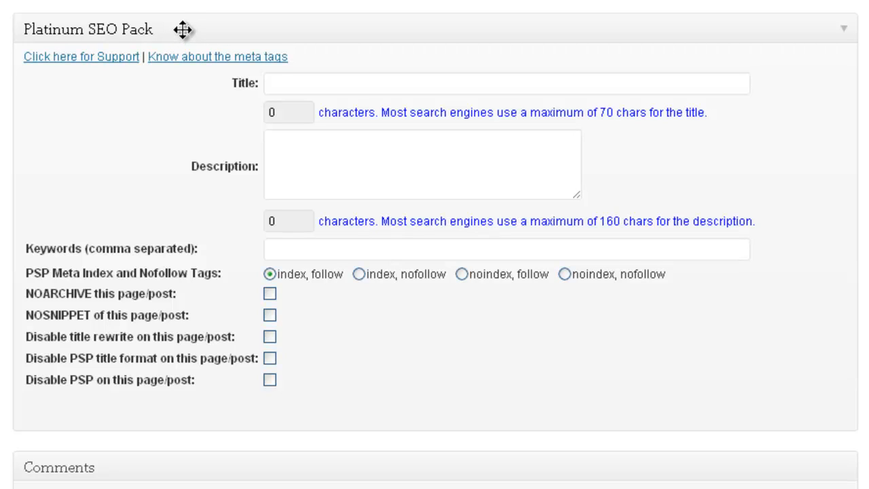
left_click(271, 82)
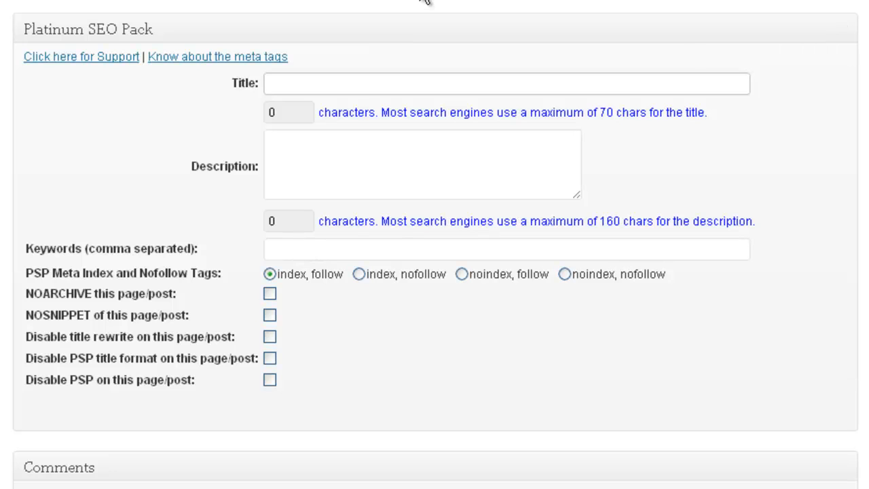
scroll(247, 14, "up", 10)
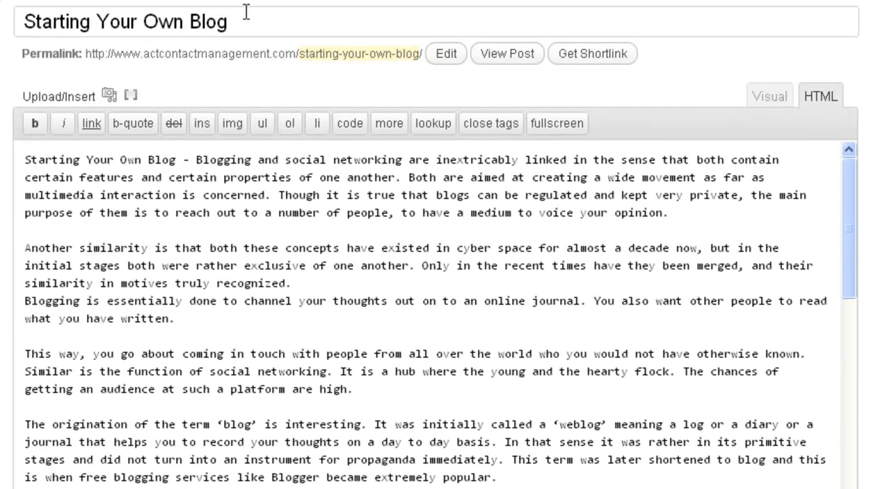
left_click_drag(226, 20, 20, 20)
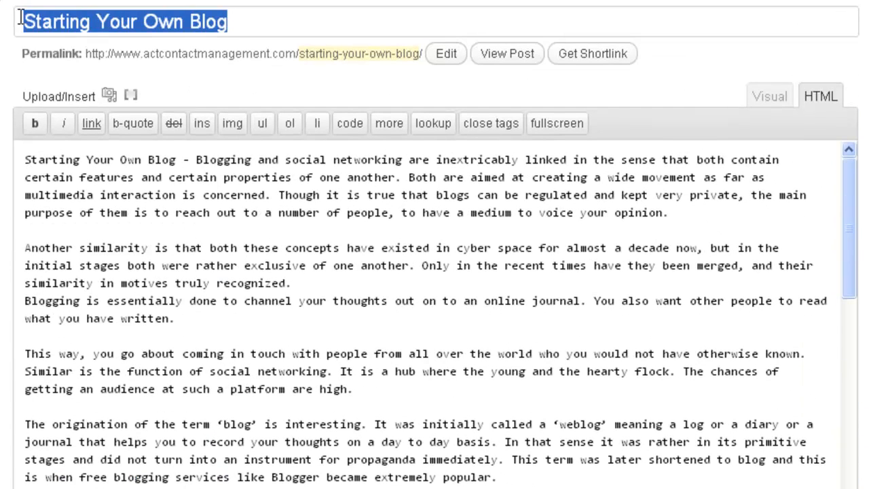
right_click(45, 19)
left_click(131, 100)
scroll(311, 214, "down", 10)
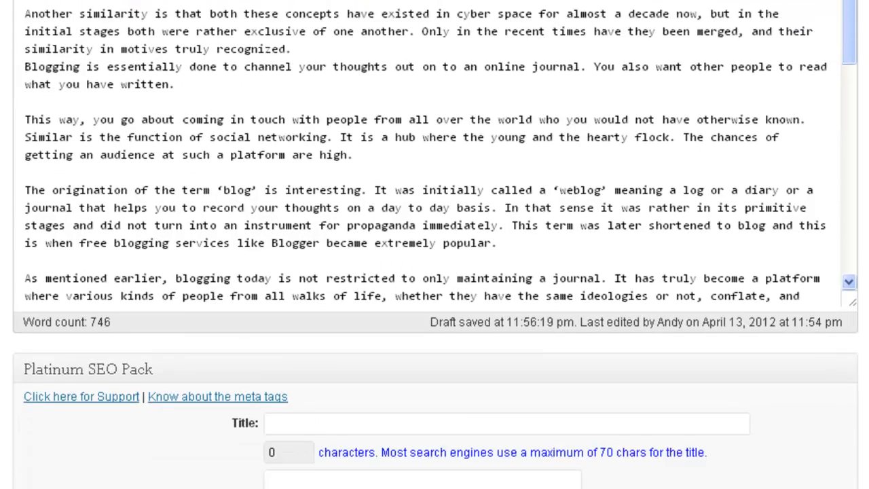
Paste the post title into the Platinum SEO Title field
left_click(275, 142)
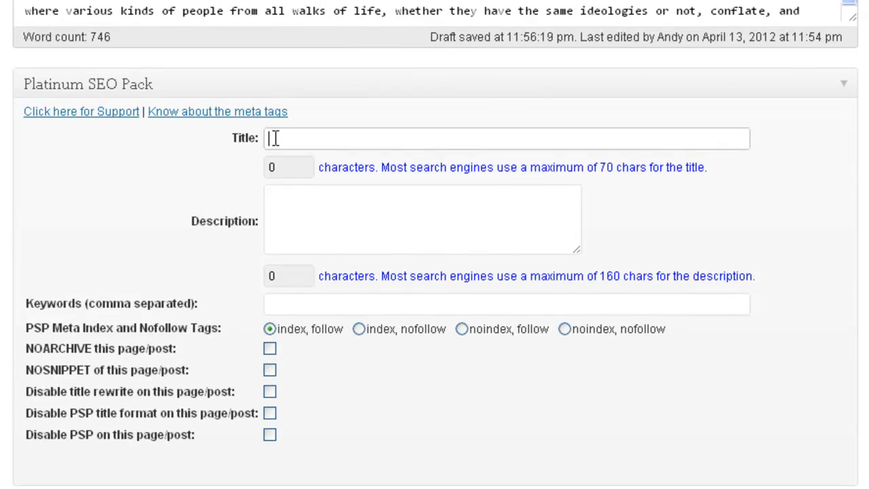
right_click(274, 140)
left_click(347, 233)
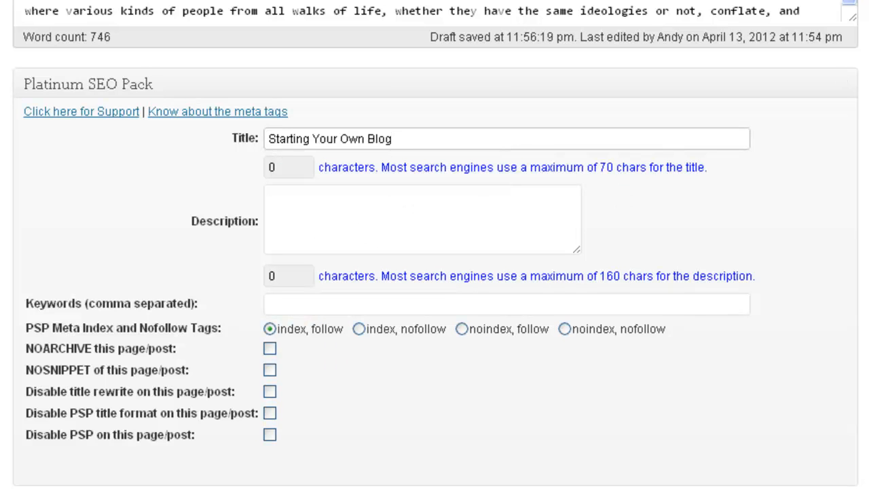
Copy the article's opening sentence and try pasting it into the SEO description box
scroll(434, 245, "up", 7)
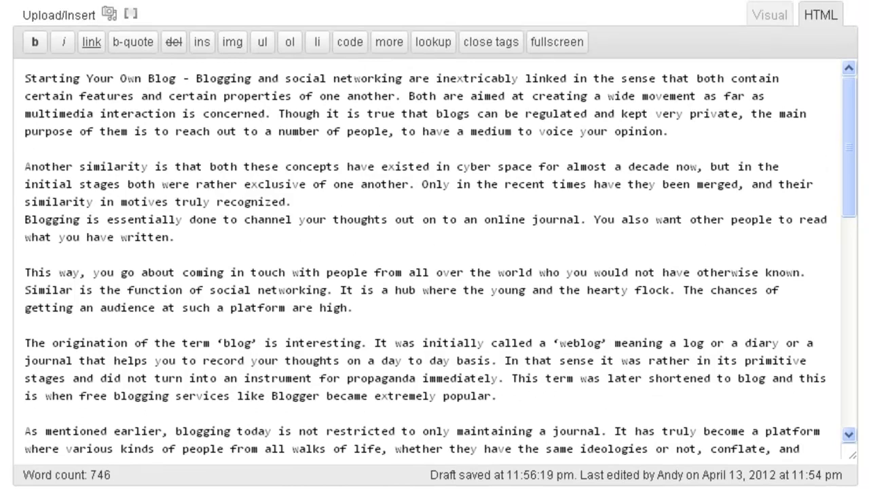
left_click_drag(196, 78, 360, 94)
right_click(360, 94)
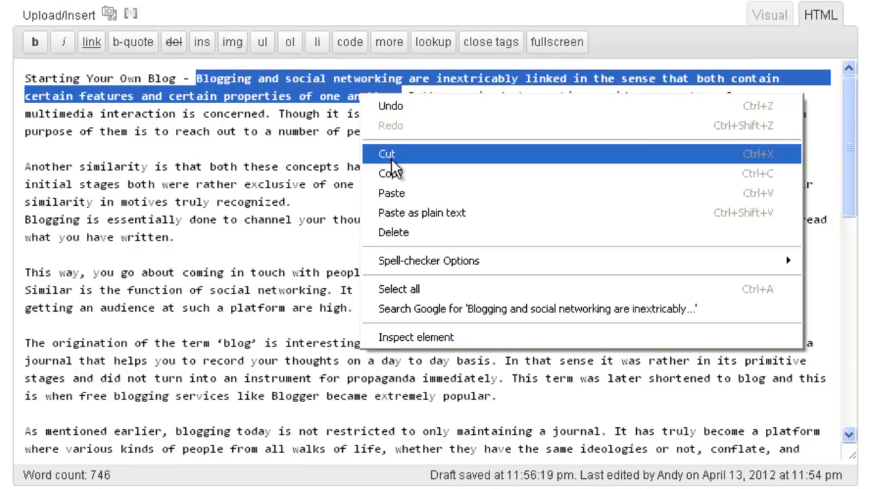
left_click(402, 174)
scroll(818, 182, "down", 10)
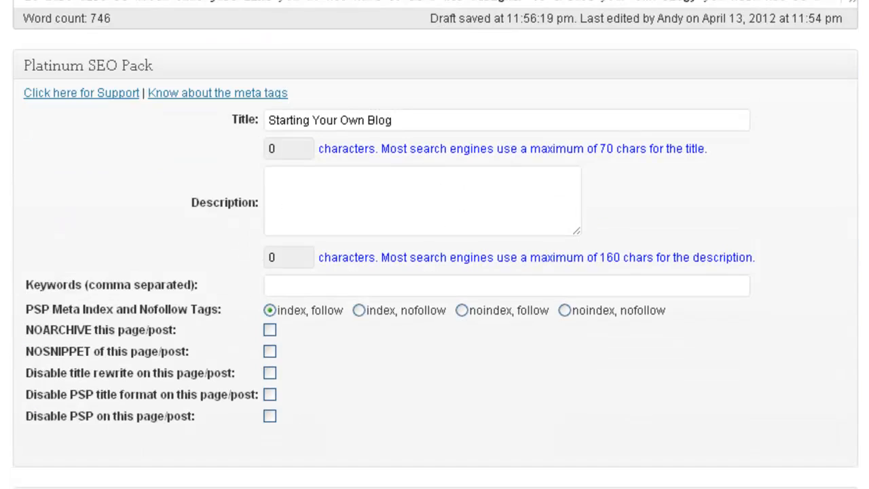
left_click(470, 186)
right_click(472, 187)
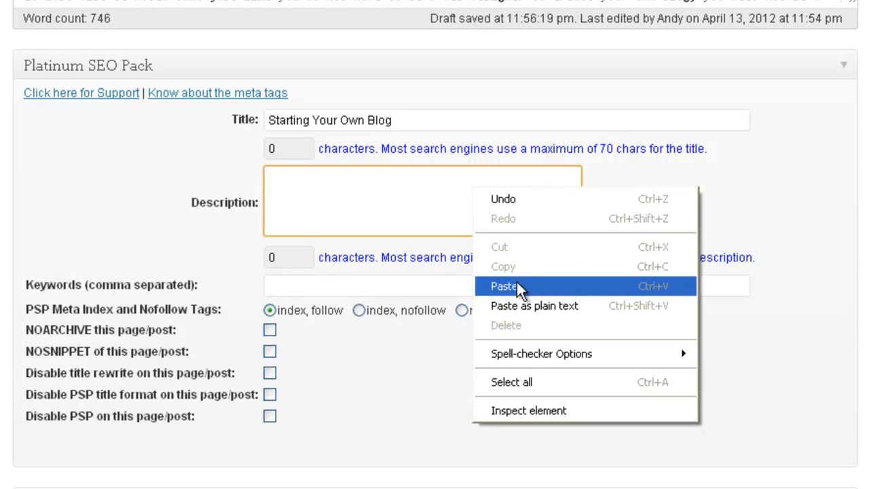
left_click(362, 207)
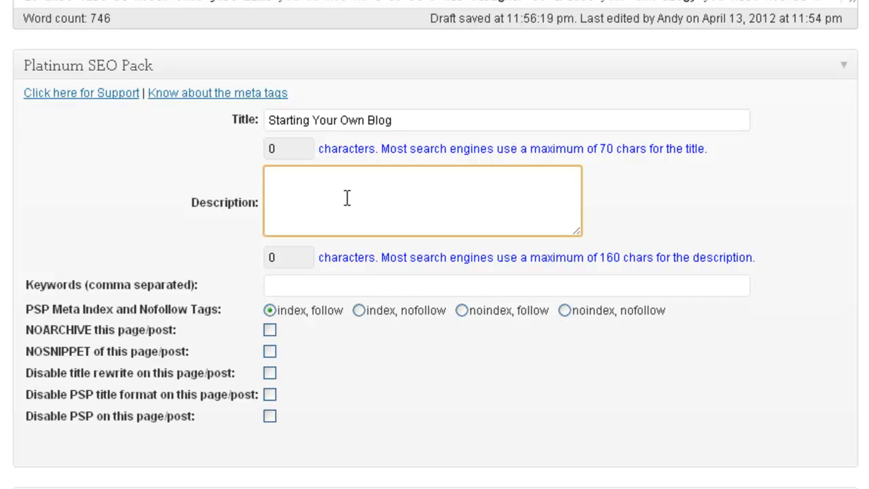
Copy 'Starting Your Own Blog' from the SEO Title field, then move to the Description box
scroll(353, 197, "up", 7)
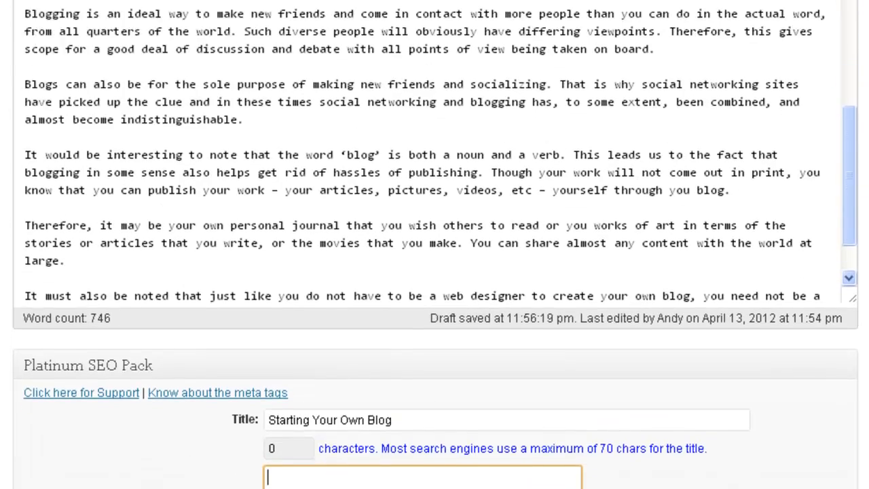
scroll(435, 272, "down", 7)
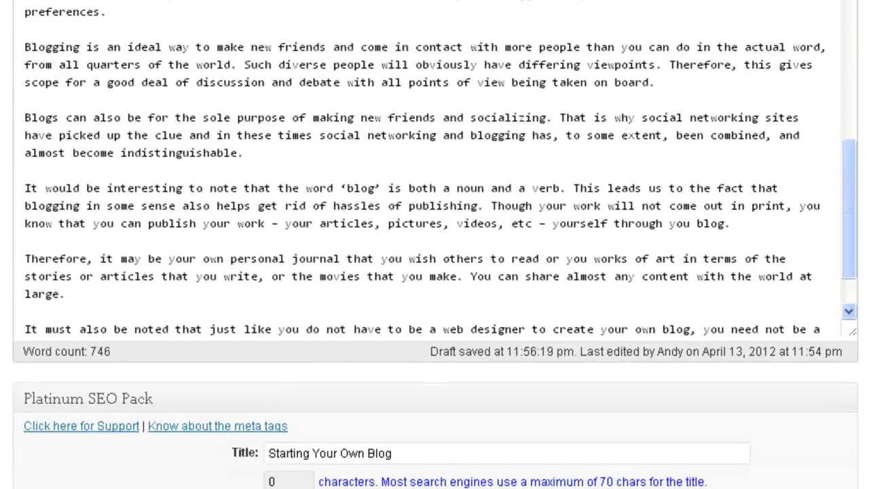
left_click(405, 180)
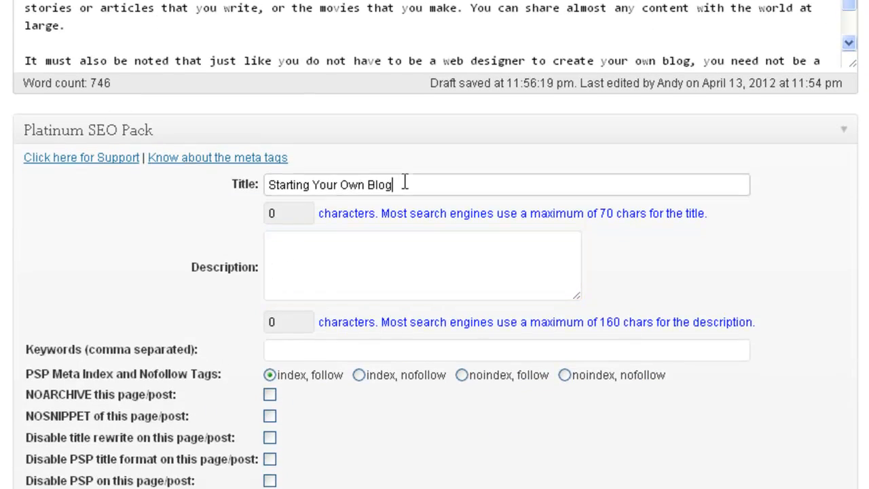
key("ctrl+a")
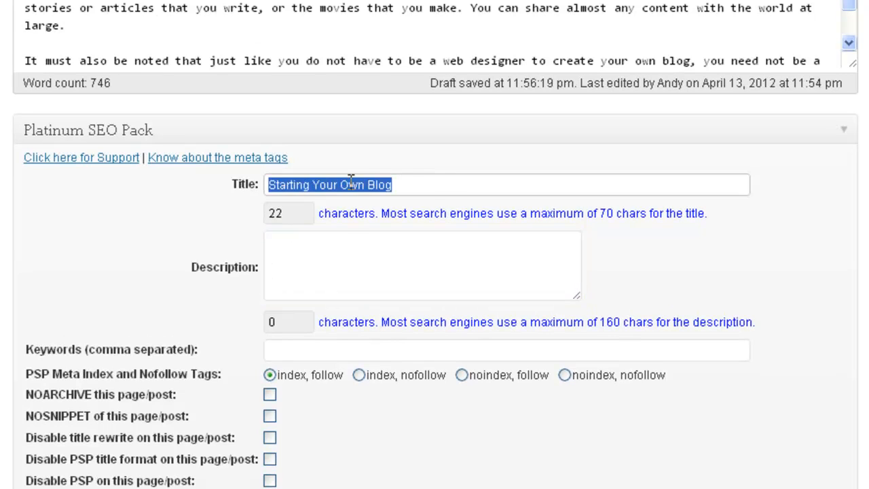
right_click(329, 242)
left_click(371, 190)
left_click_drag(394, 185, 224, 183)
right_click(313, 189)
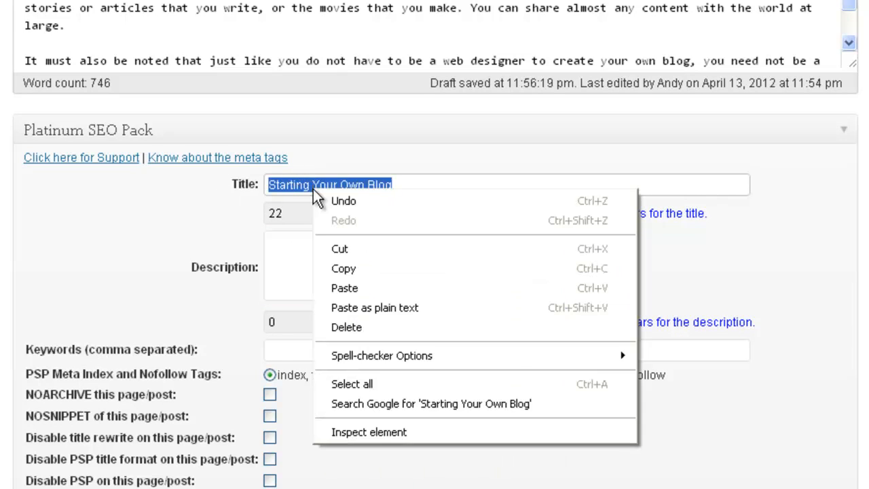
left_click(379, 271)
left_click(377, 269)
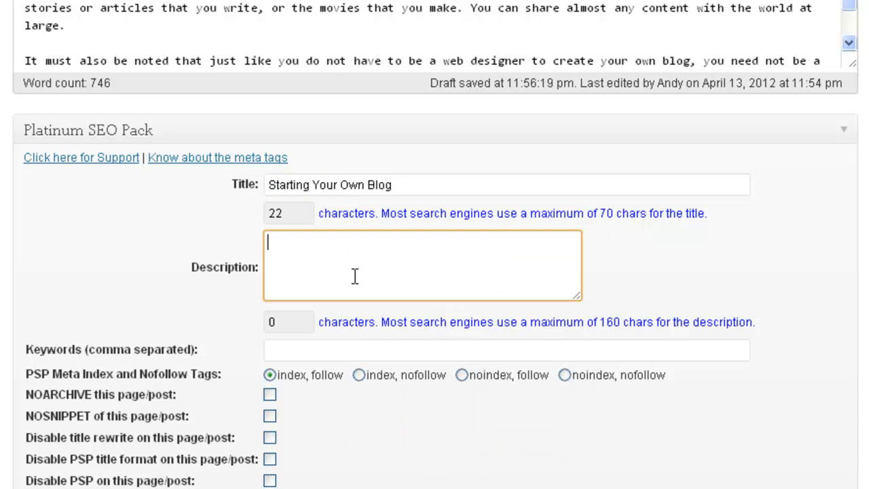
Paste the title into the SEO description and add 'is a simple process' after it
right_click(356, 266)
left_click(419, 364)
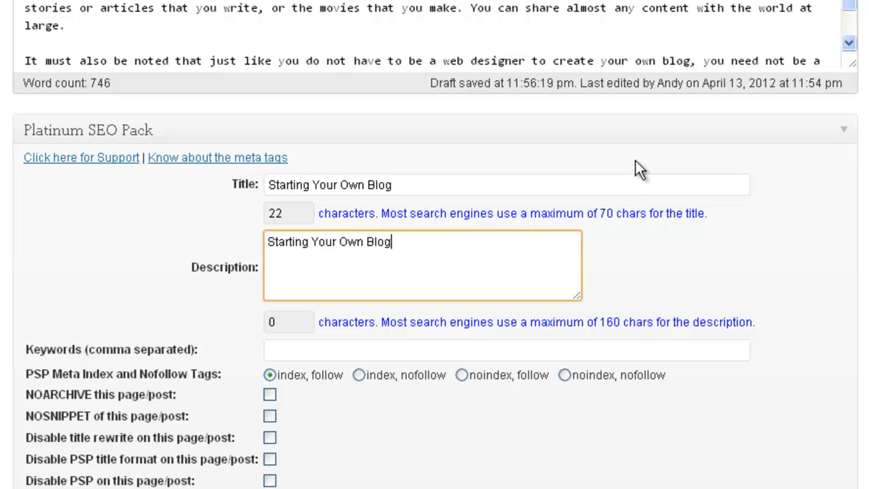
type("s")
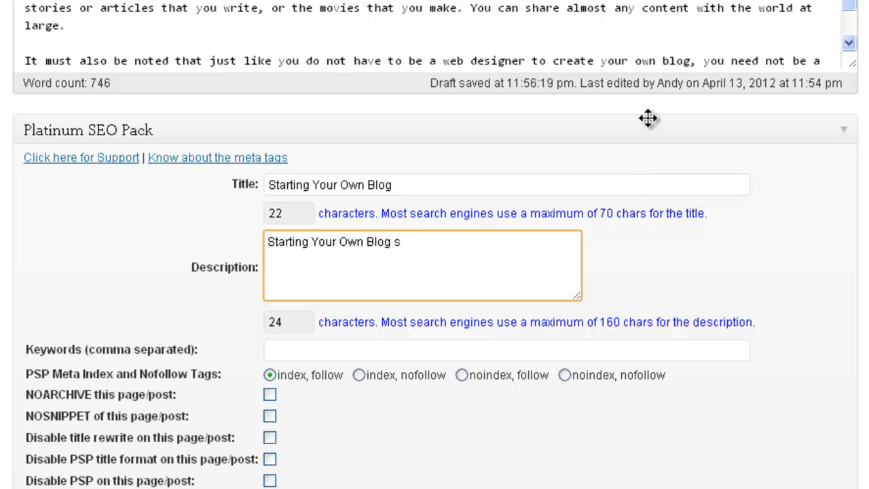
key("BackSpace")
type("is a simpl")
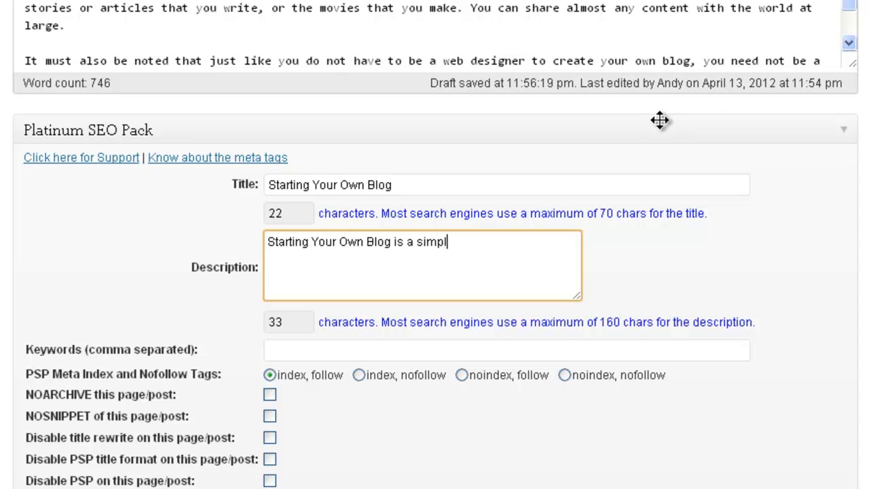
type("e process")
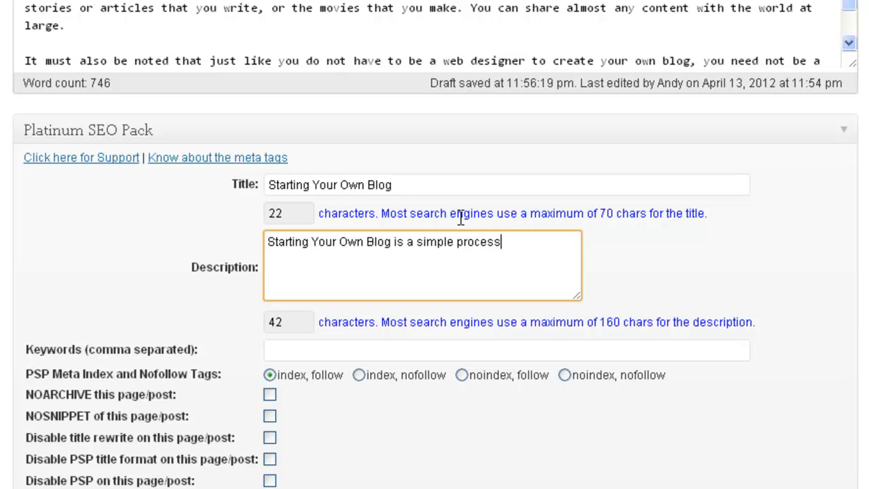
Paste the rest of the sentence to complete the 153-character description
left_click_drag(392, 242, 264, 241)
left_click(305, 272)
left_click(520, 243)
key("ctrl+v")
left_click(654, 299)
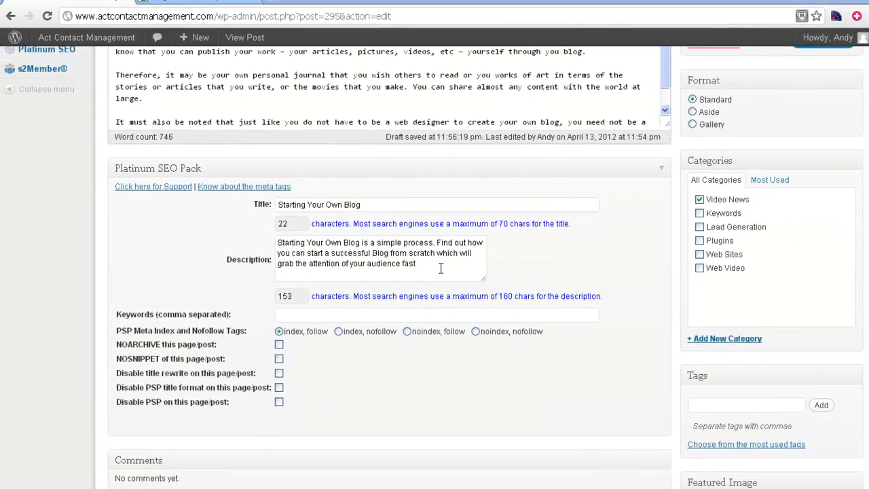
Enter keywords 'Blogging, Start Your Own Blog,' and copy 'how to create a blog' from the AdWords Keyword Tool
left_click(328, 316)
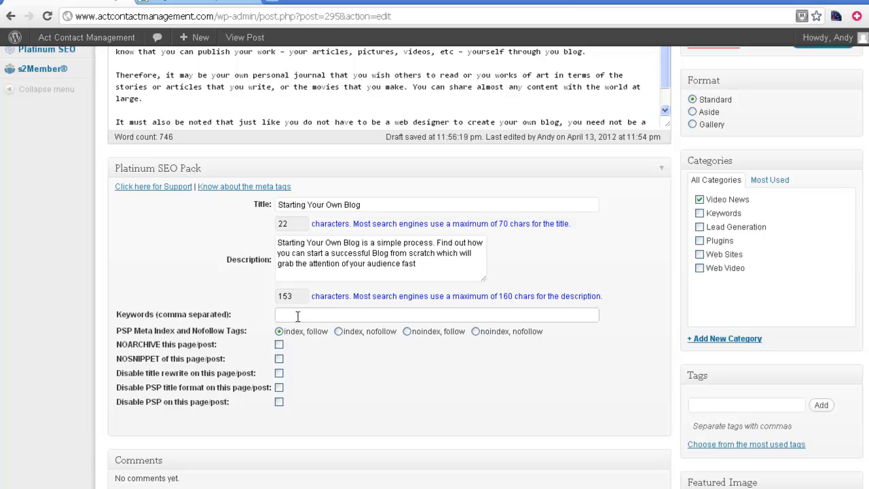
type("Bl")
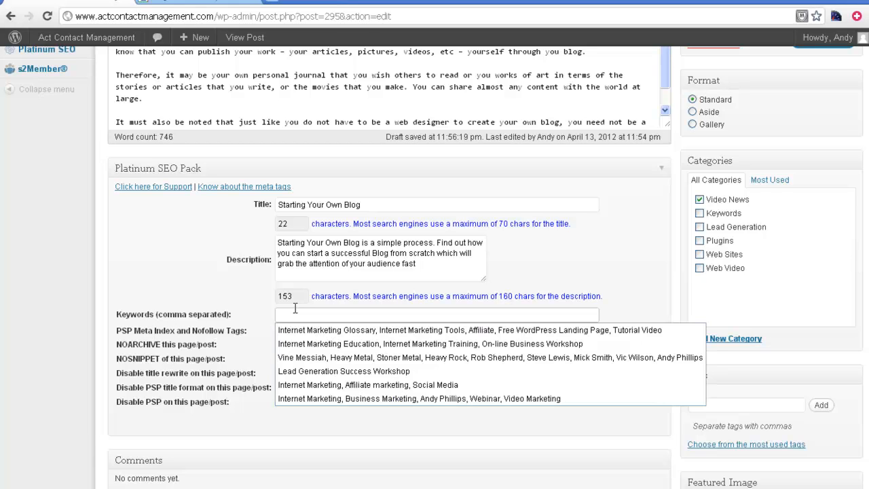
type("o")
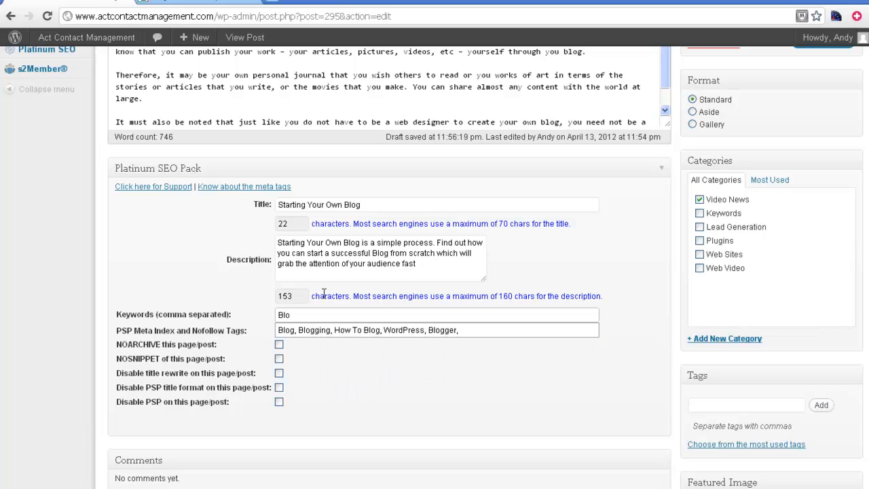
type("gging, ")
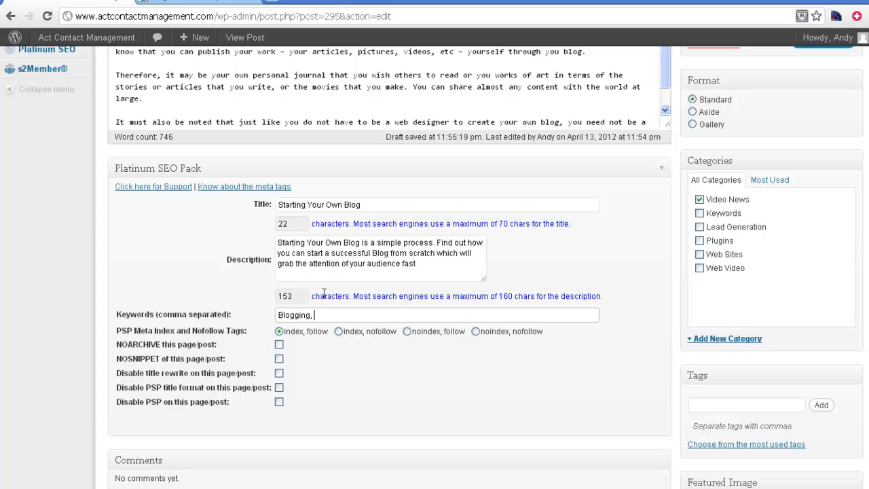
type("Start Your Own Blog,")
left_click(187, 3)
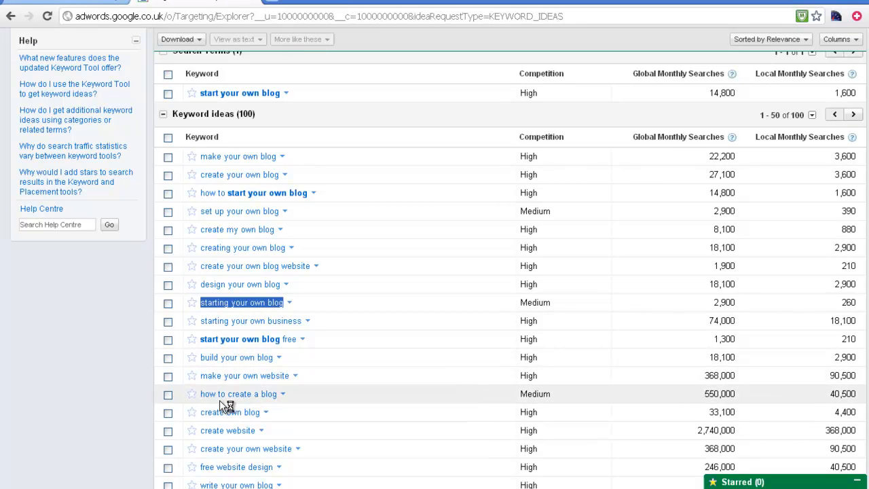
left_click(277, 394)
left_click_drag(277, 394, 201, 394)
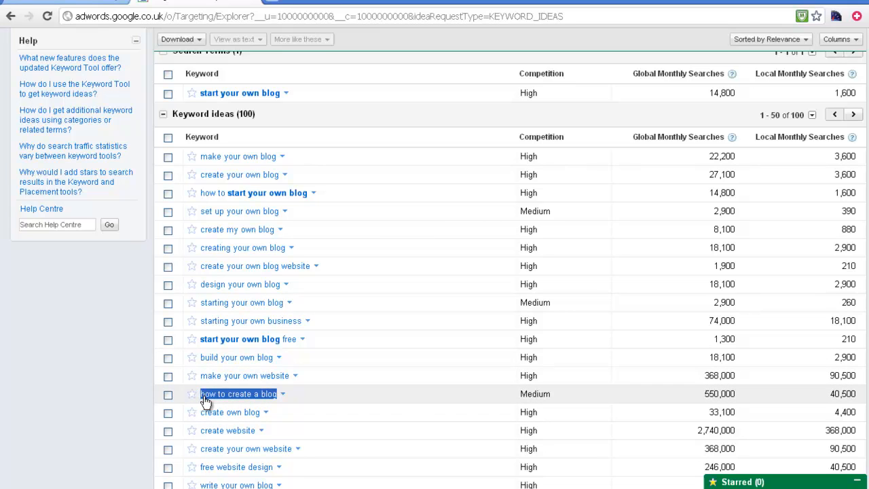
right_click(213, 398)
left_click(232, 406)
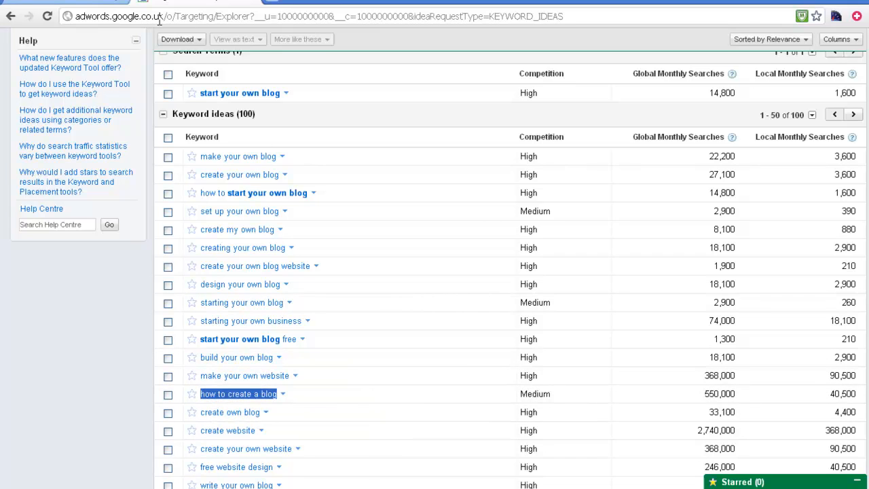
left_click(79, 5)
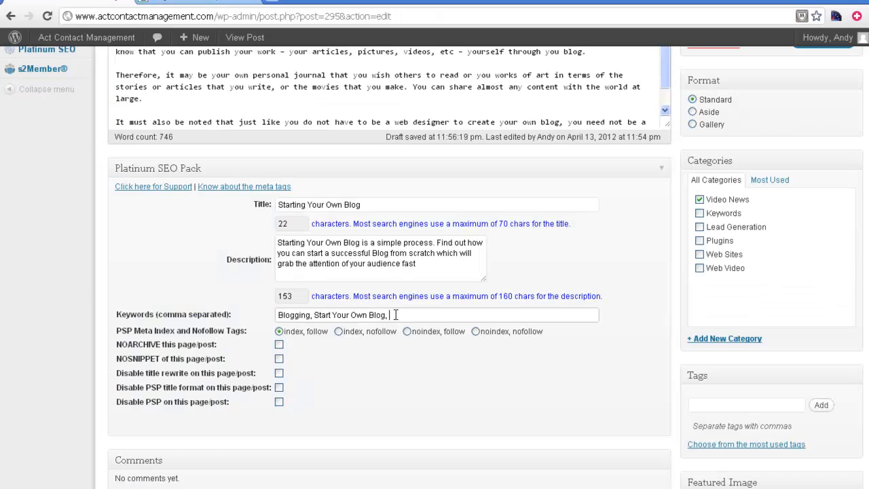
Append 'how to create a blog,' to the keywords, update the post and view it live
key("ctrl+v")
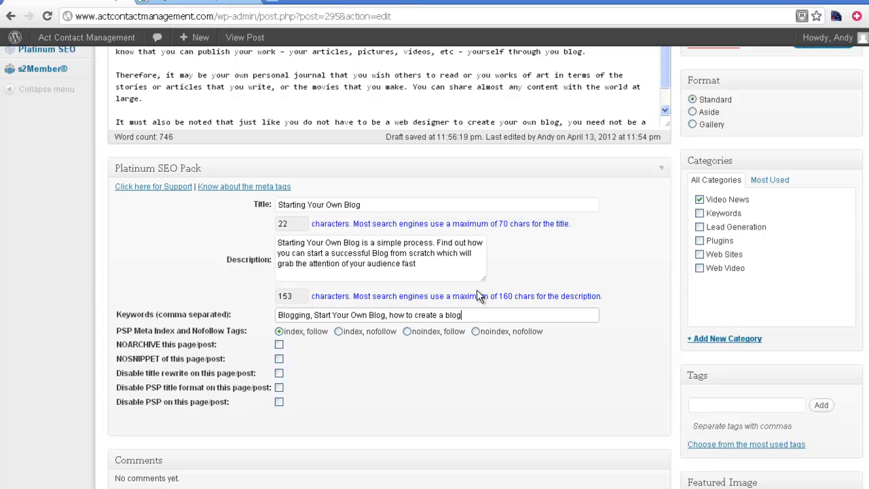
type(",")
scroll(627, 262, "down", 2)
scroll(627, 262, "up", 5)
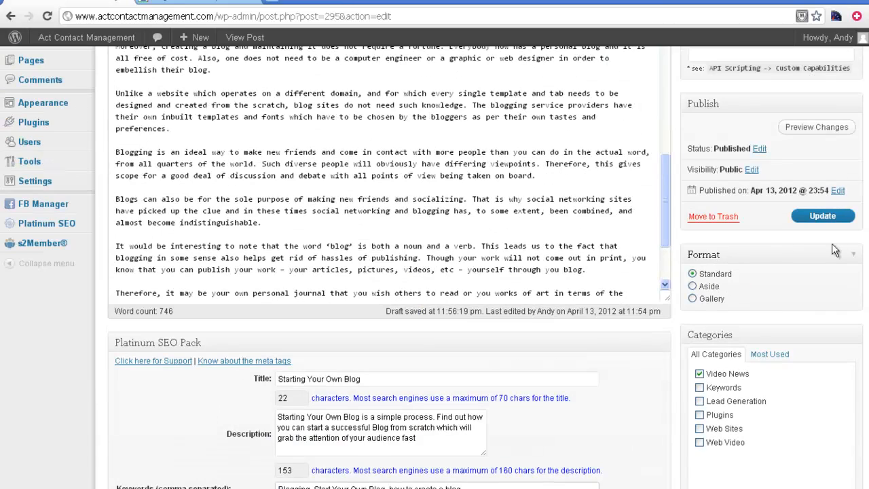
left_click(825, 217)
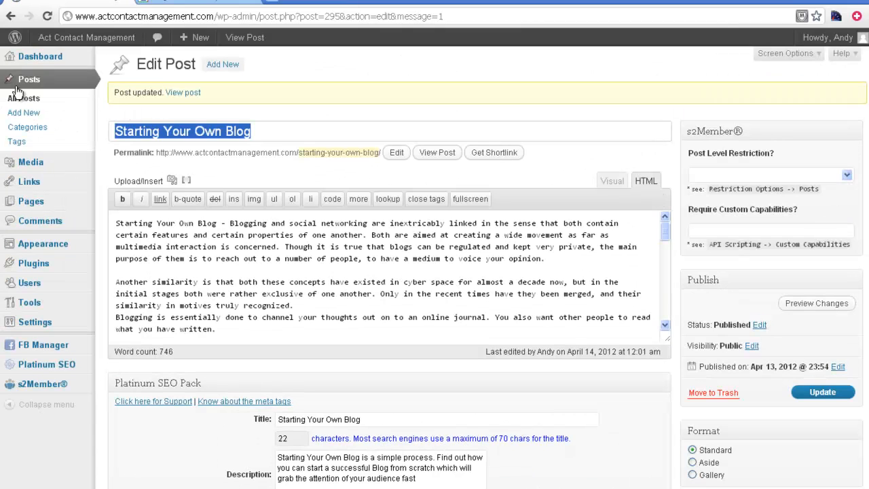
left_click(184, 94)
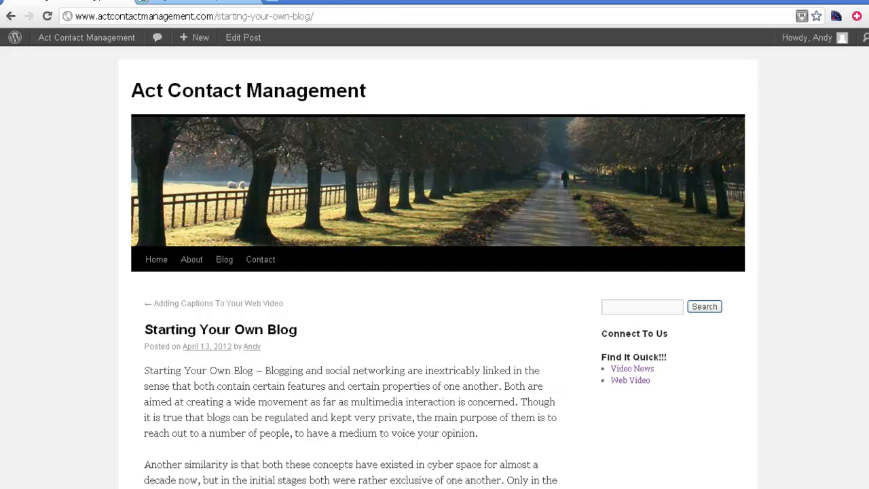
scroll(868, 319, "down", 15)
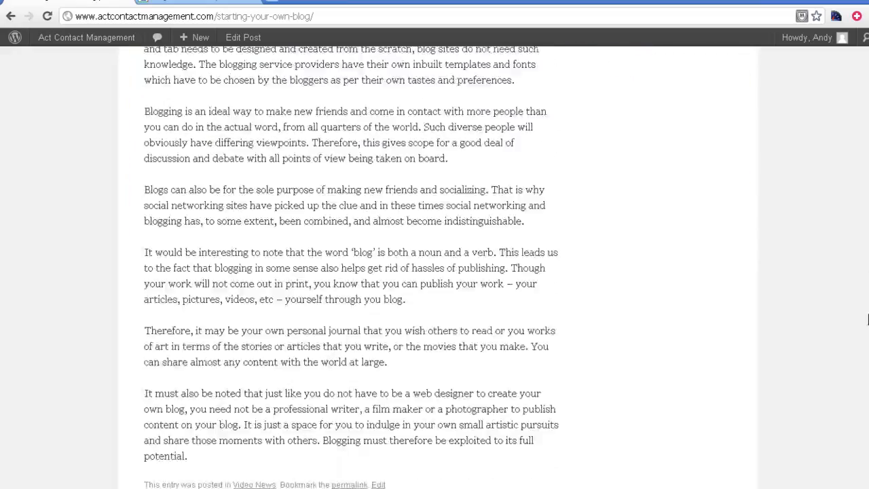
scroll(868, 319, "down", 3)
scroll(866, 271, "up", 11)
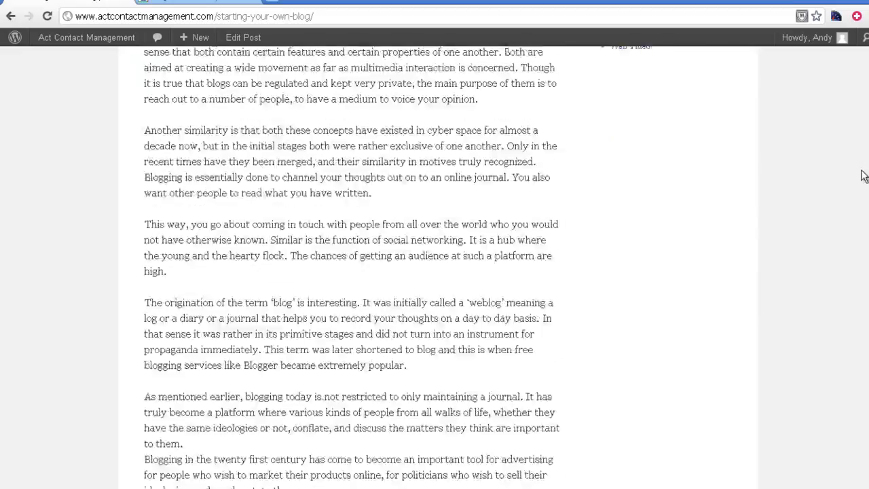
scroll(864, 176, "up", 5)
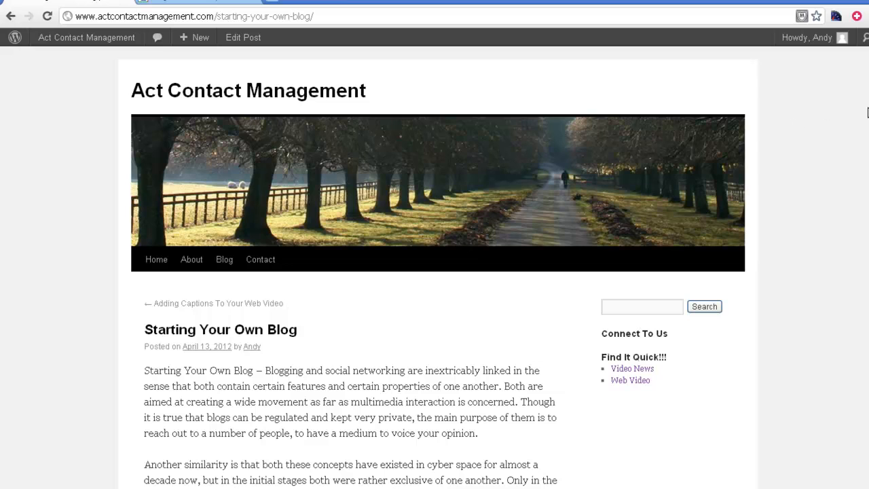
scroll(826, 164, "down", 3)
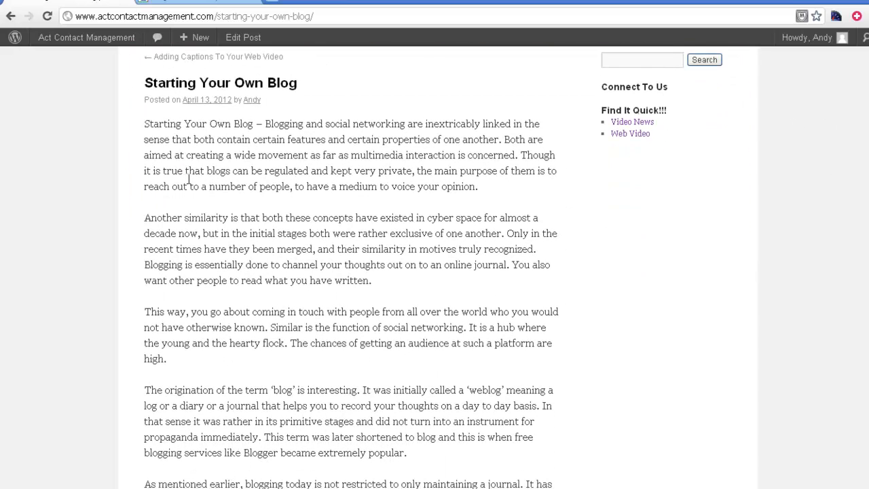